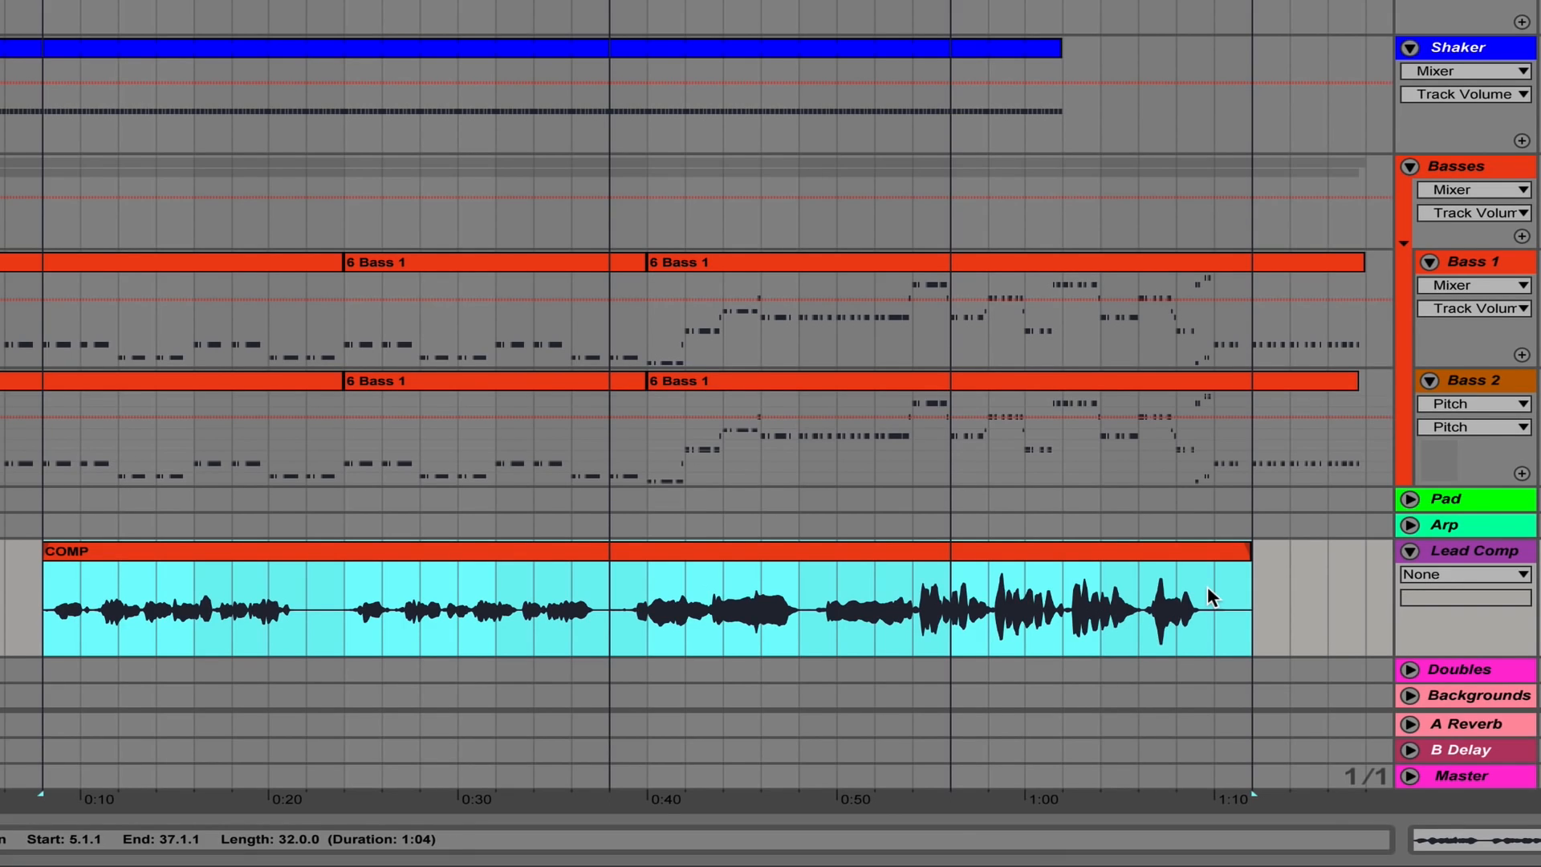
# Switch to Finder and open the Consolidate folder under Samples > Processed in Ableton Project 2.
pyautogui.press('super+Tab')
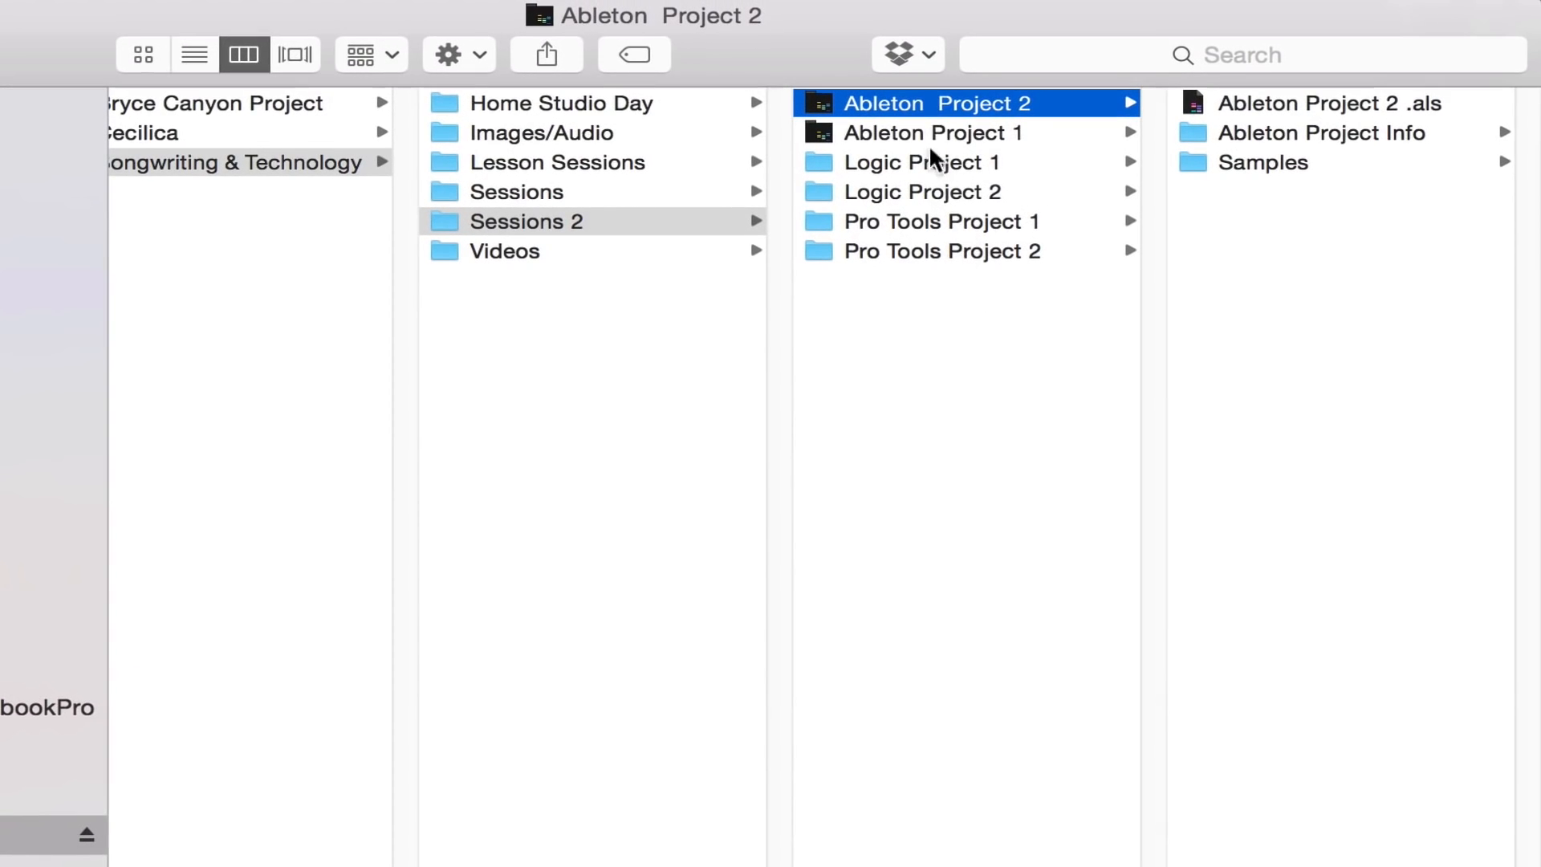
pyautogui.click(935, 104)
pyautogui.click(1198, 218)
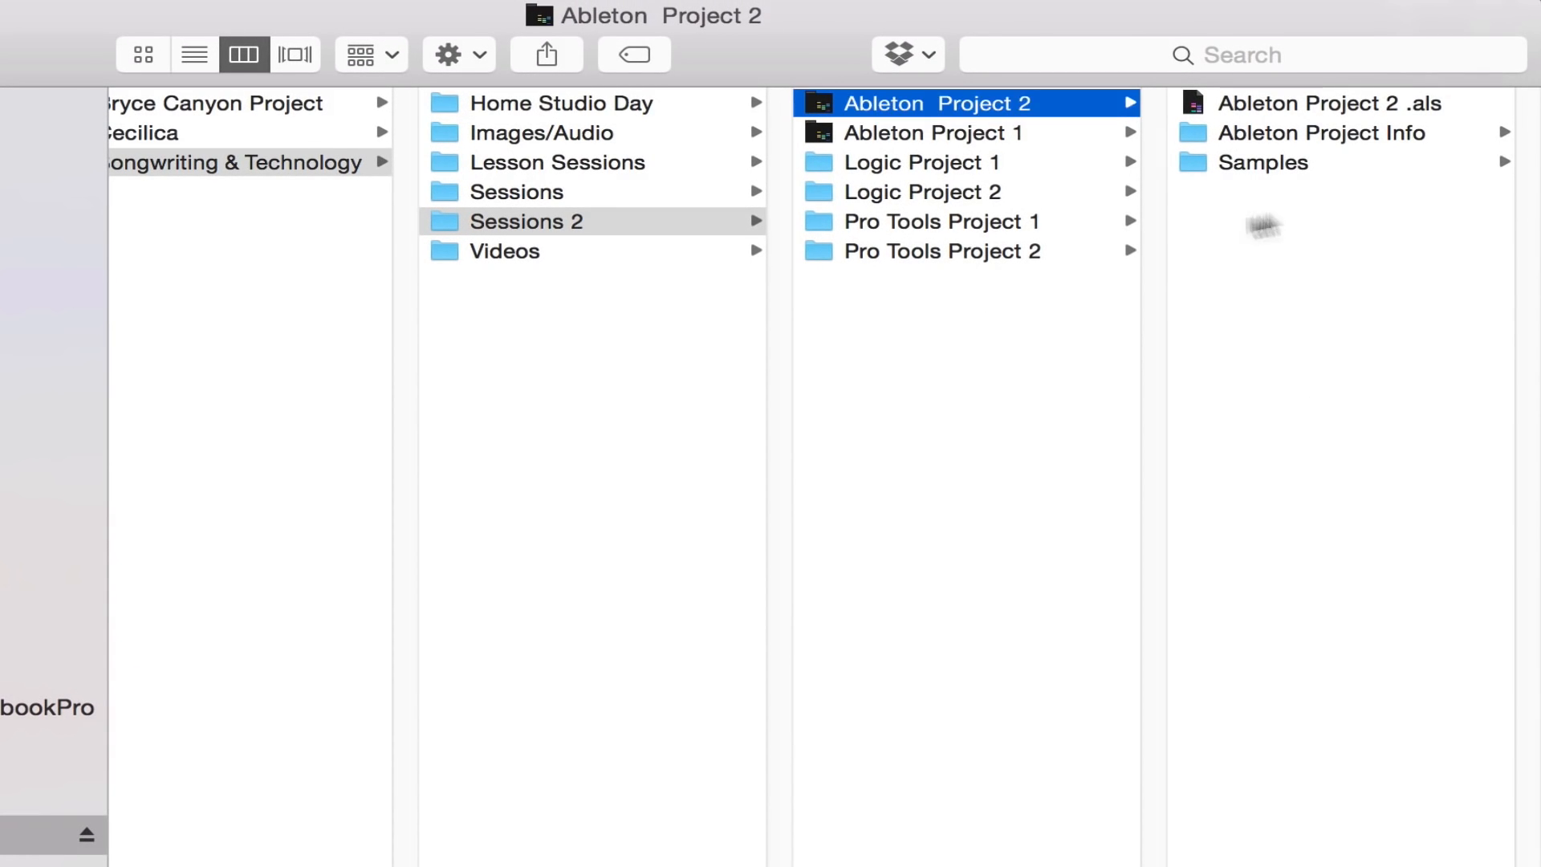
pyautogui.click(1261, 164)
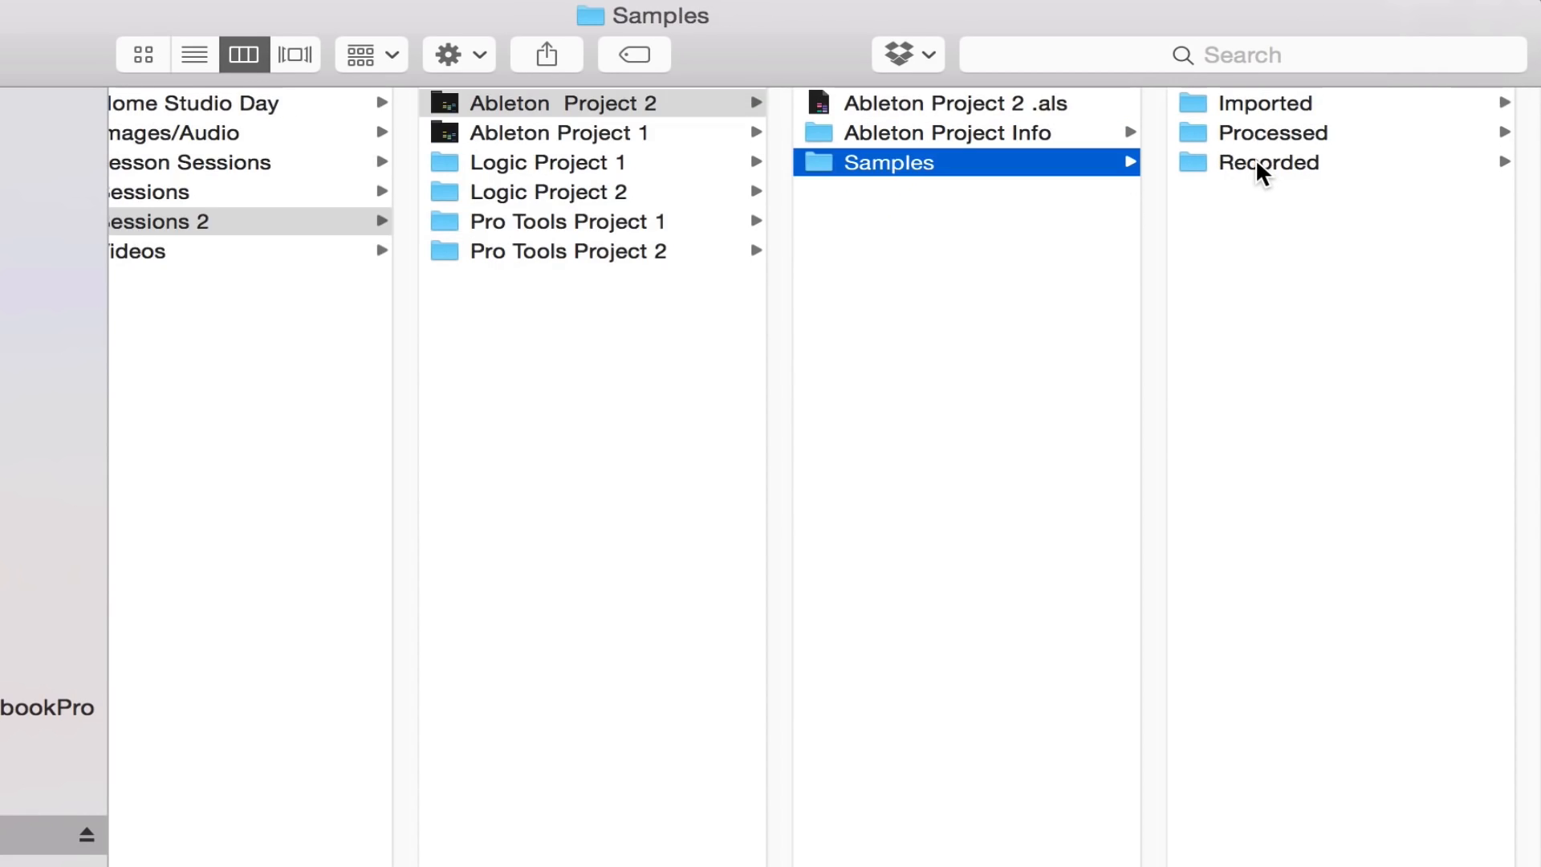
pyautogui.click(1356, 142)
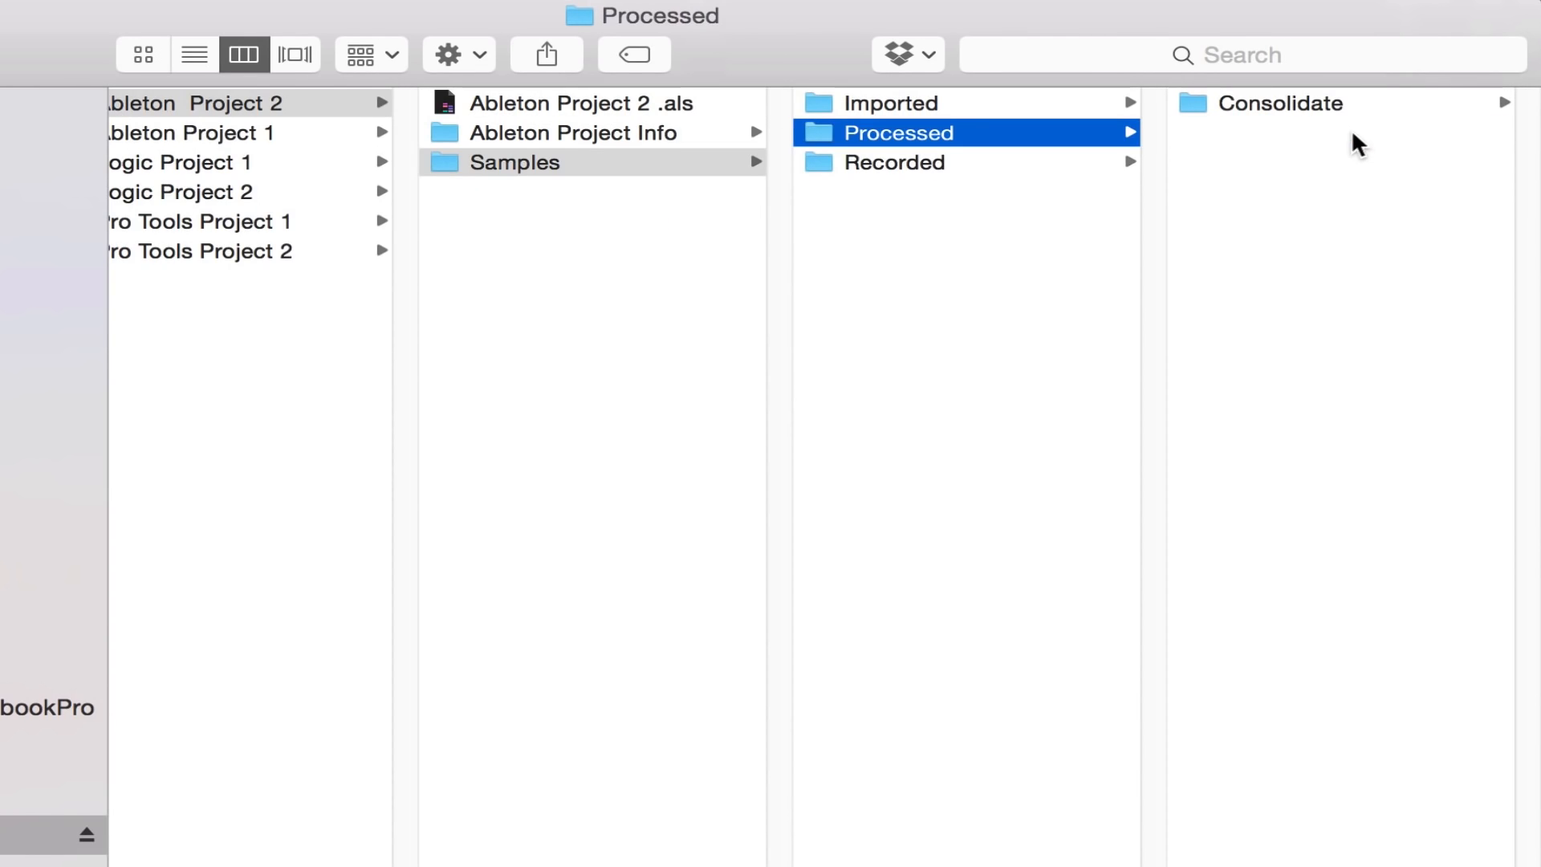
pyautogui.click(1290, 112)
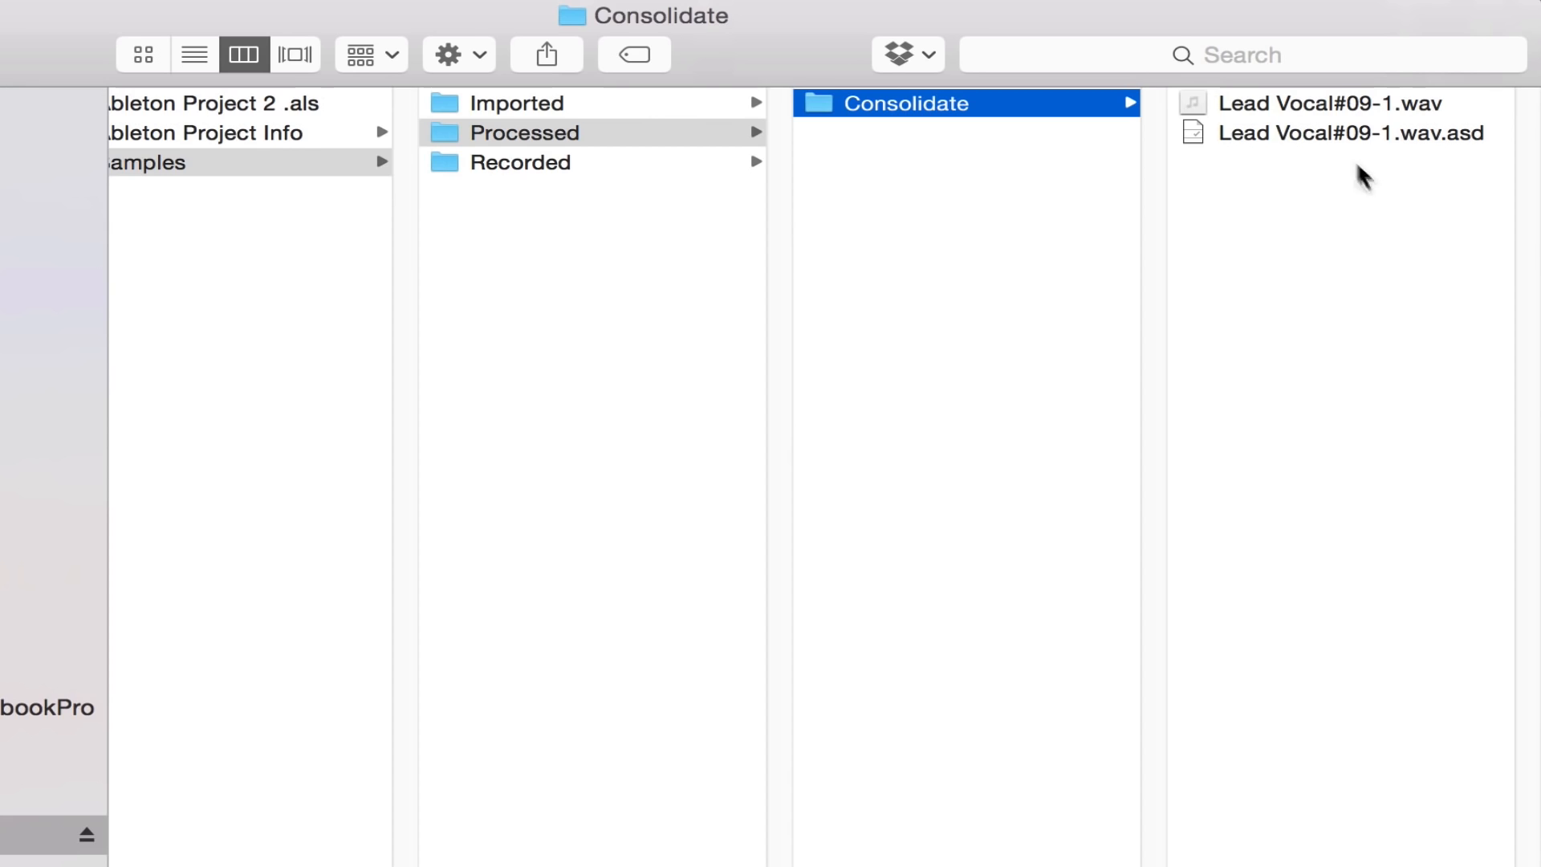
# Open the file Lead Vocal#09-1.wav with Melodyne (4.0.2).
pyautogui.click(1270, 117)
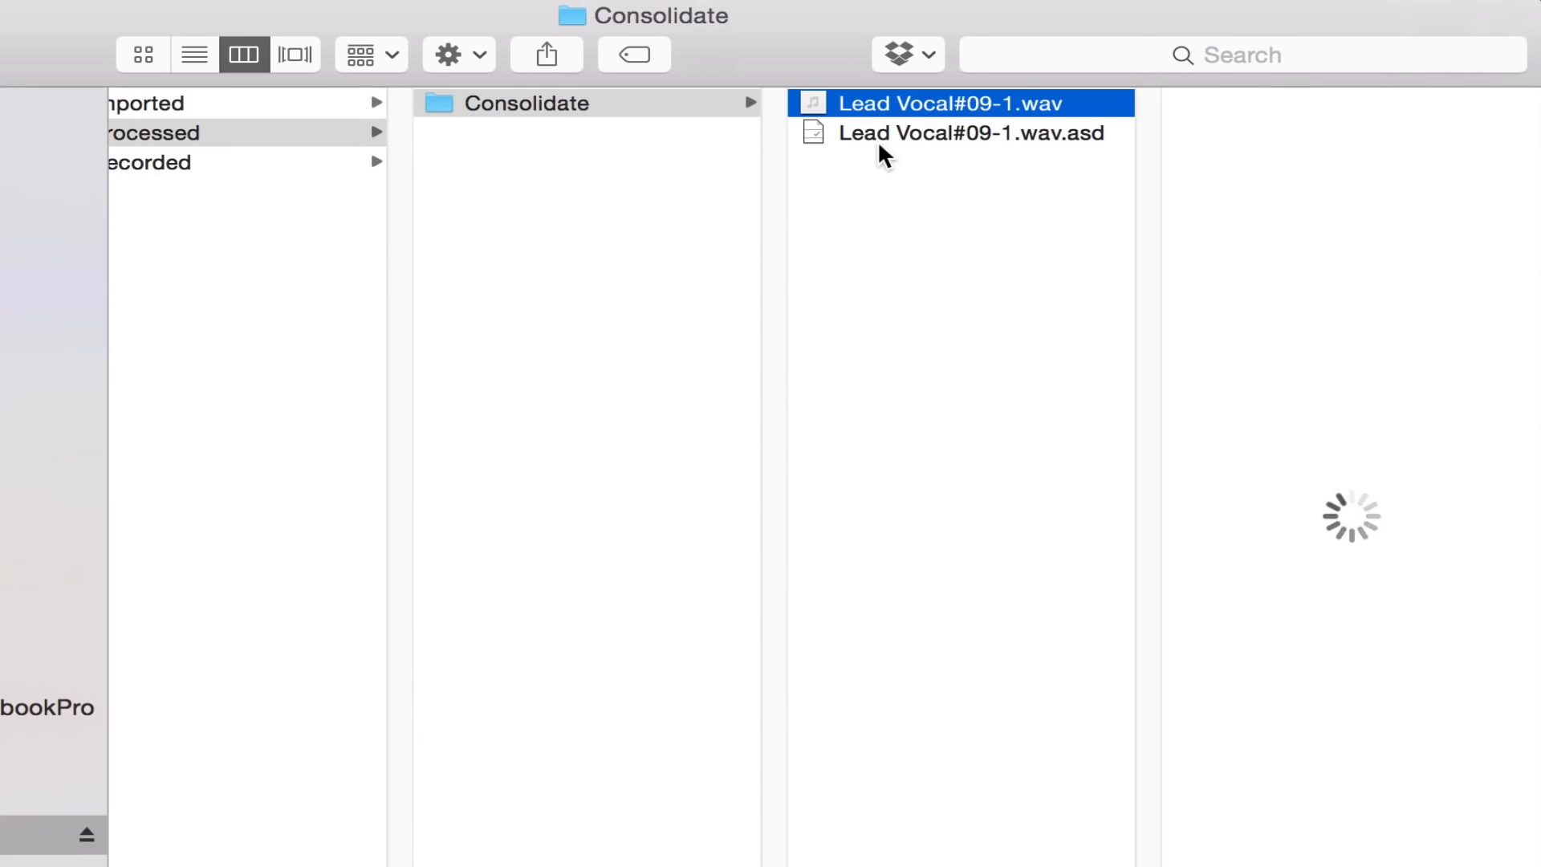
pyautogui.rightClick(903, 110)
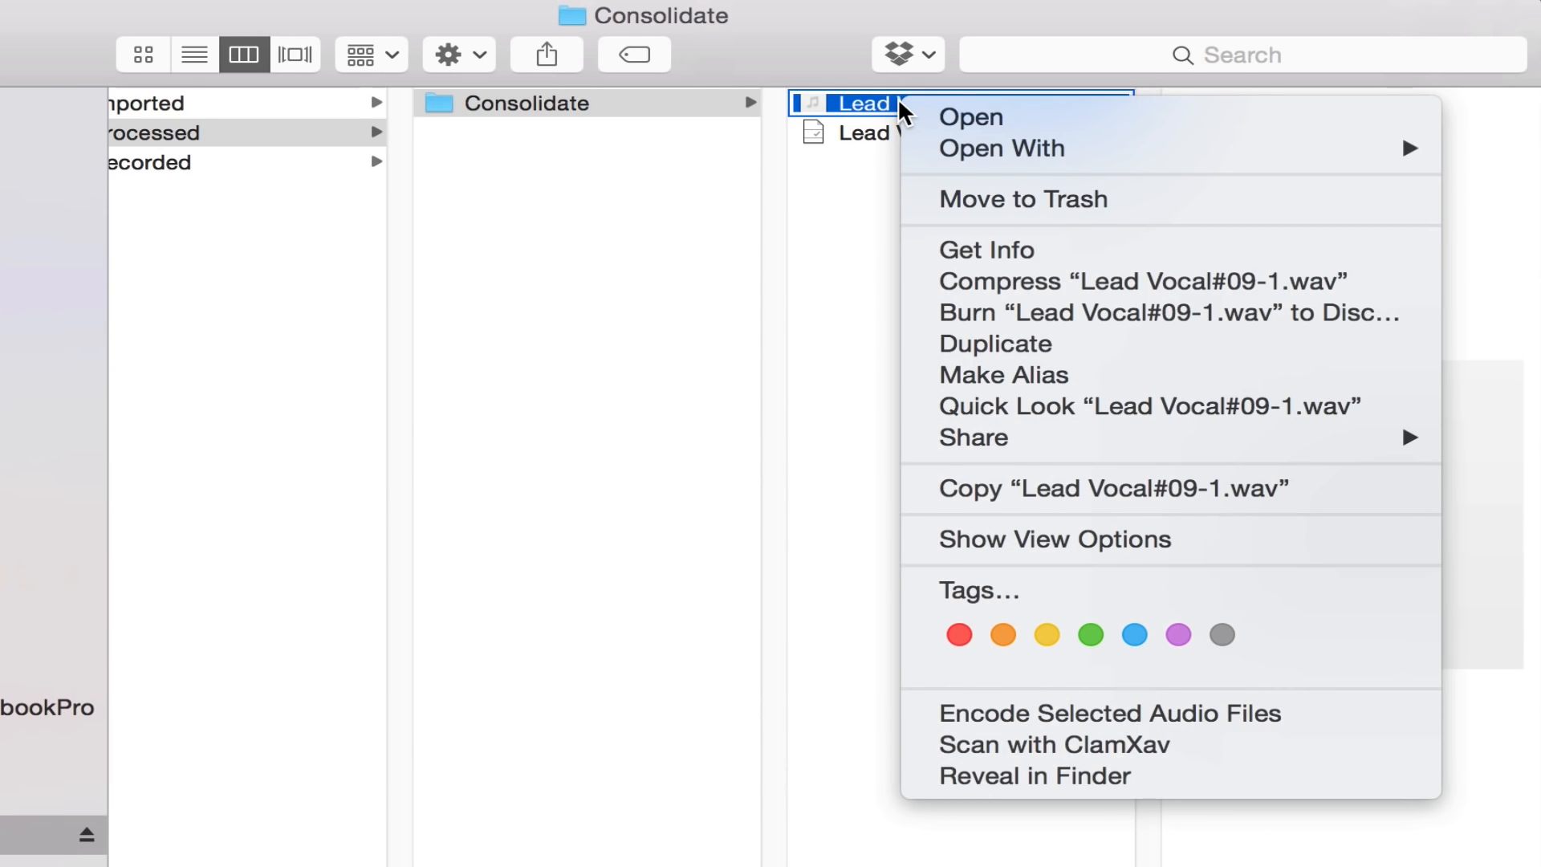
pyautogui.moveTo(979, 154)
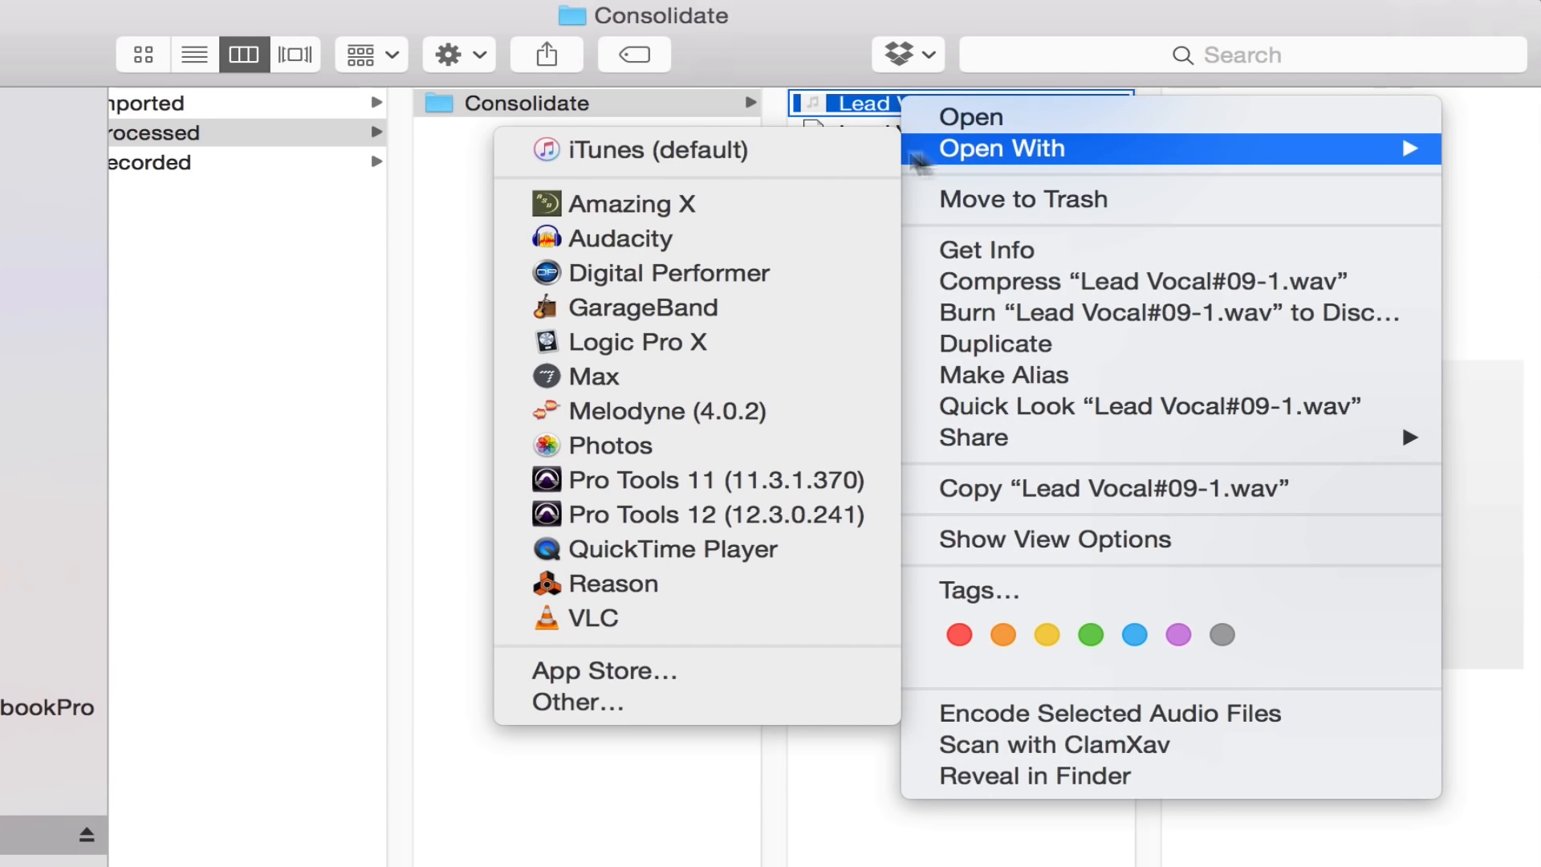
pyautogui.click(772, 413)
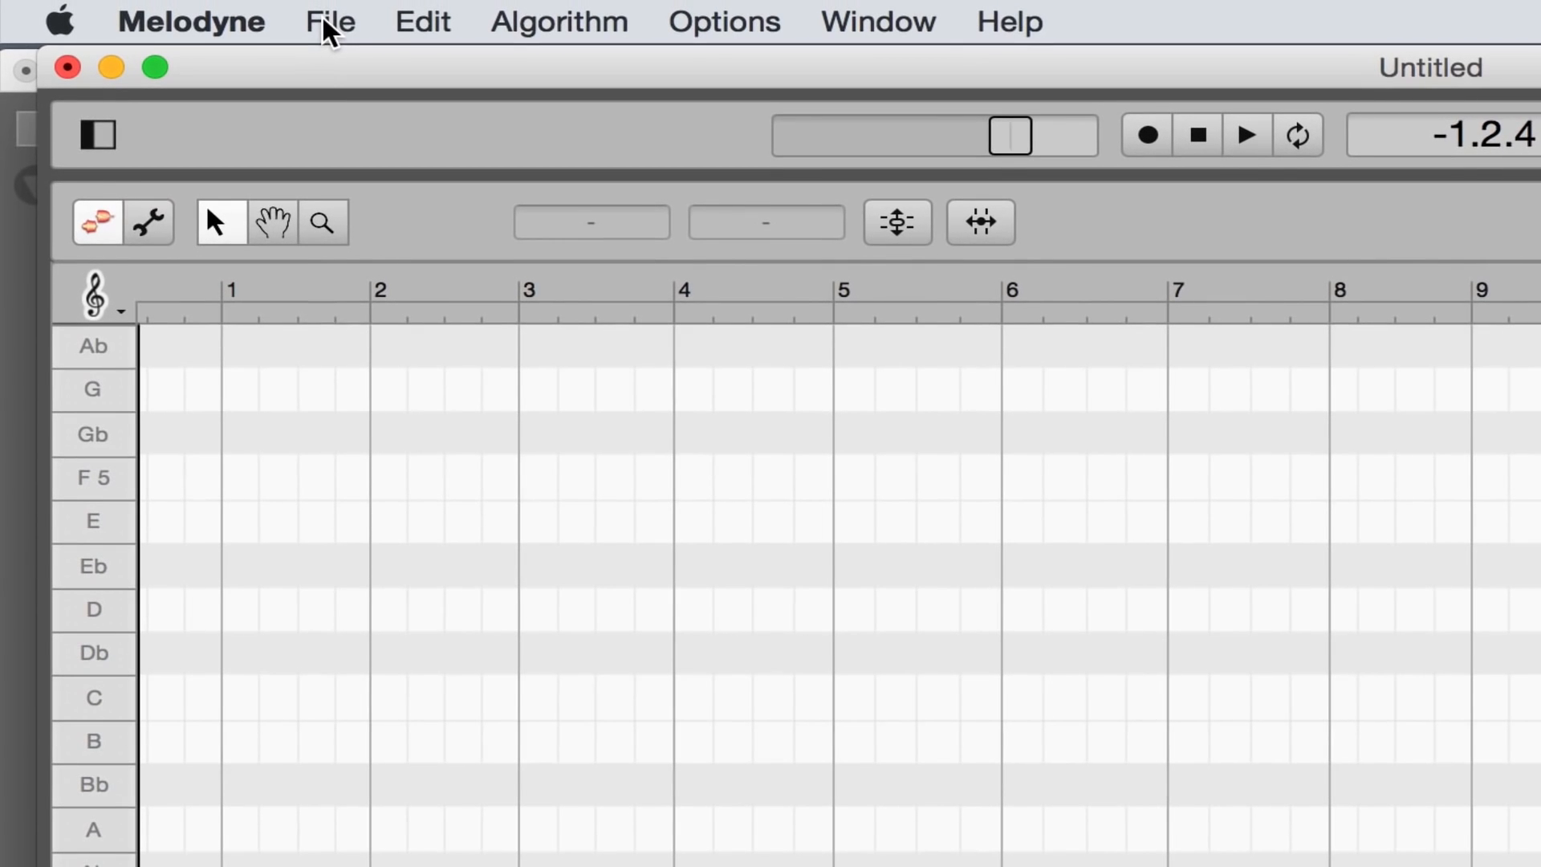
# Review the audio device, sample rate and buffer size in the audio preferences, and close them.
pyautogui.click(229, 15)
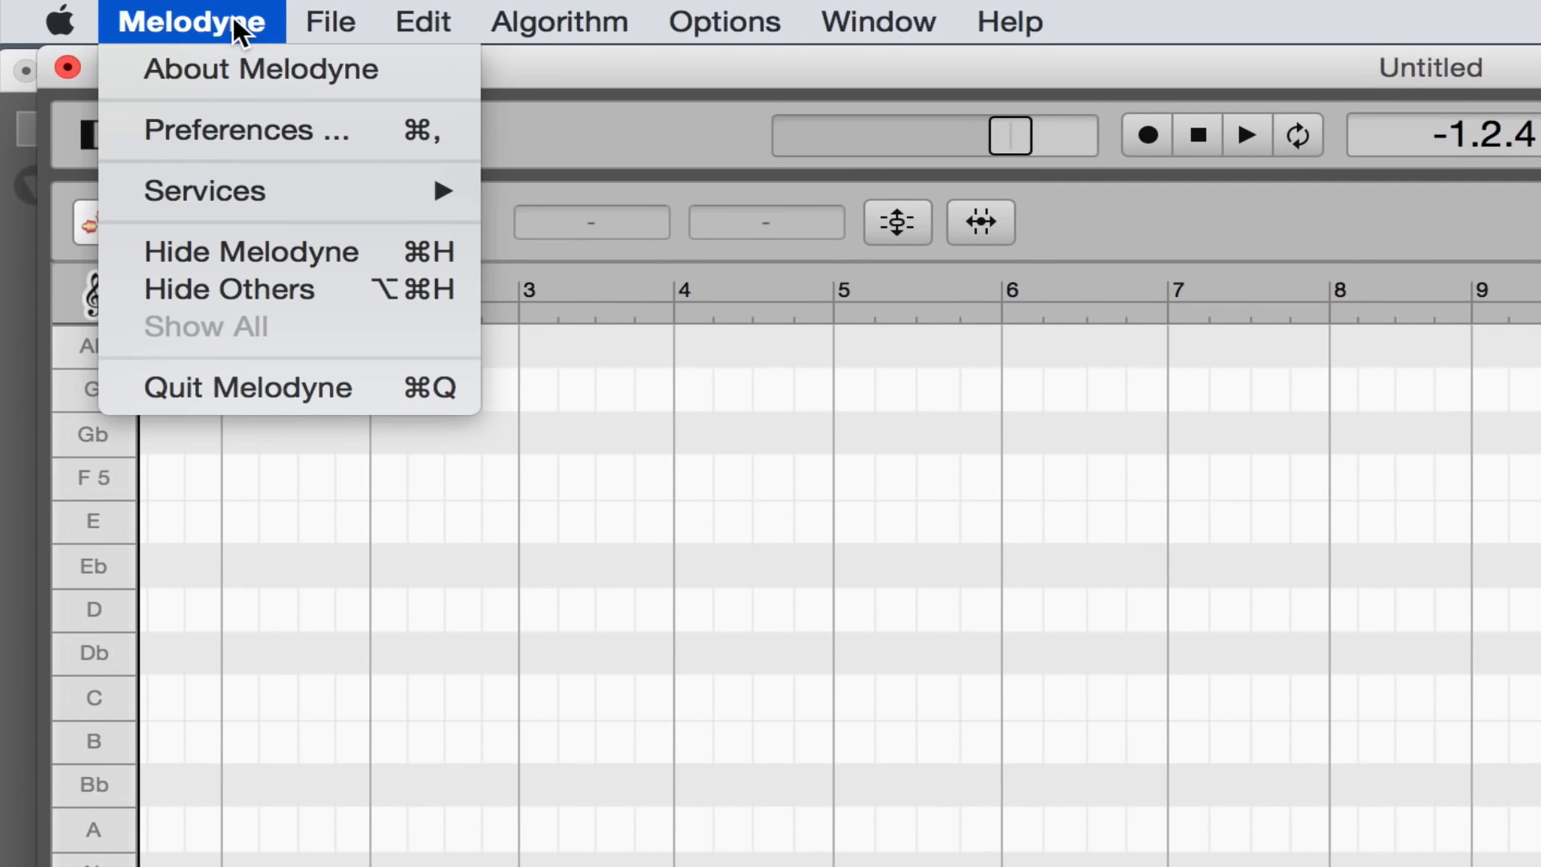
pyautogui.click(339, 141)
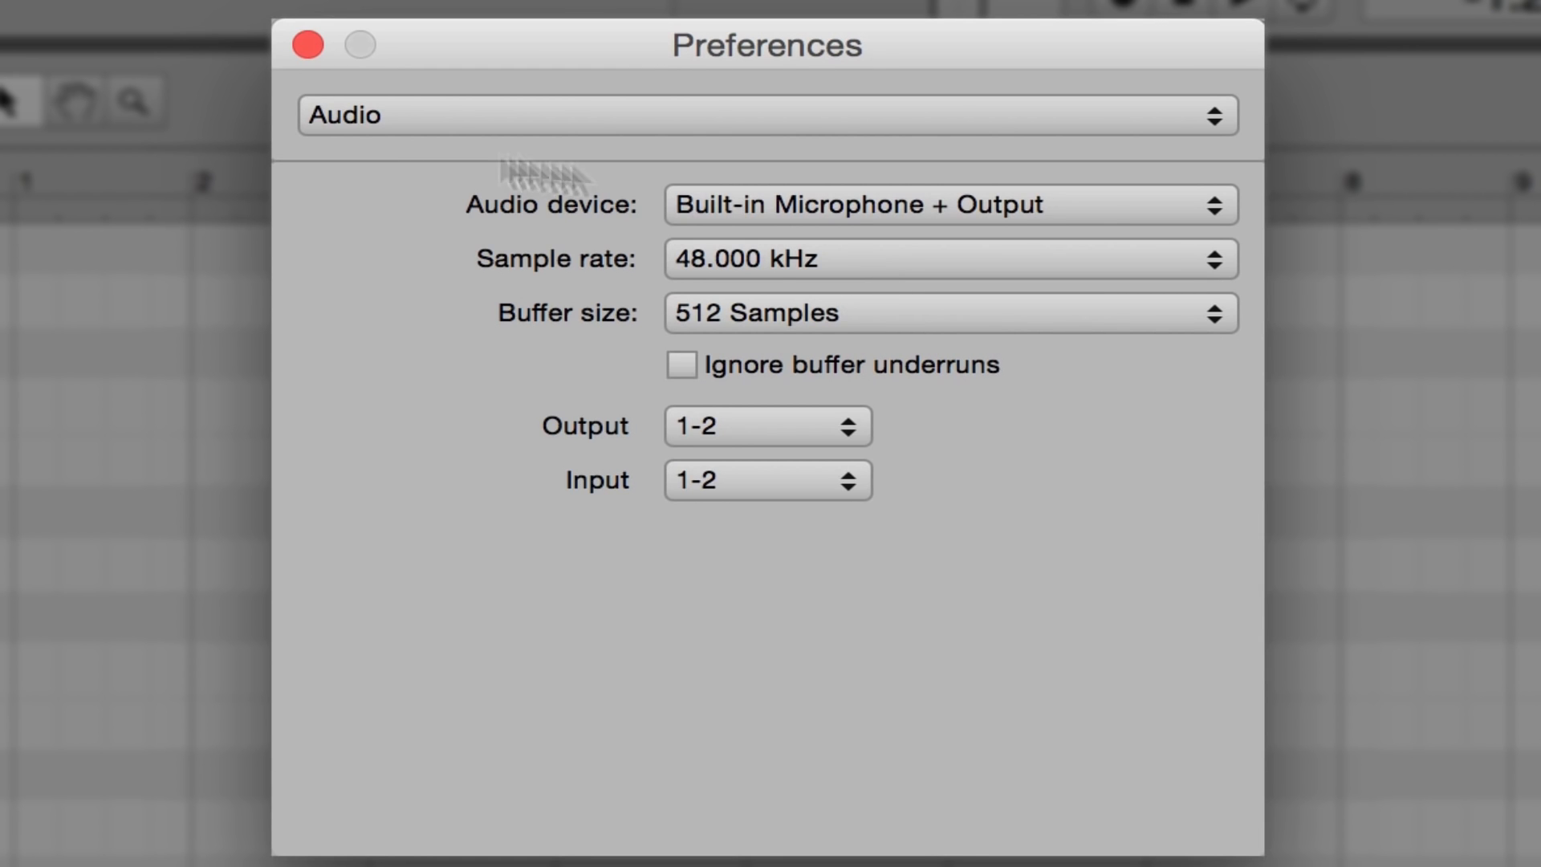
pyautogui.click(308, 45)
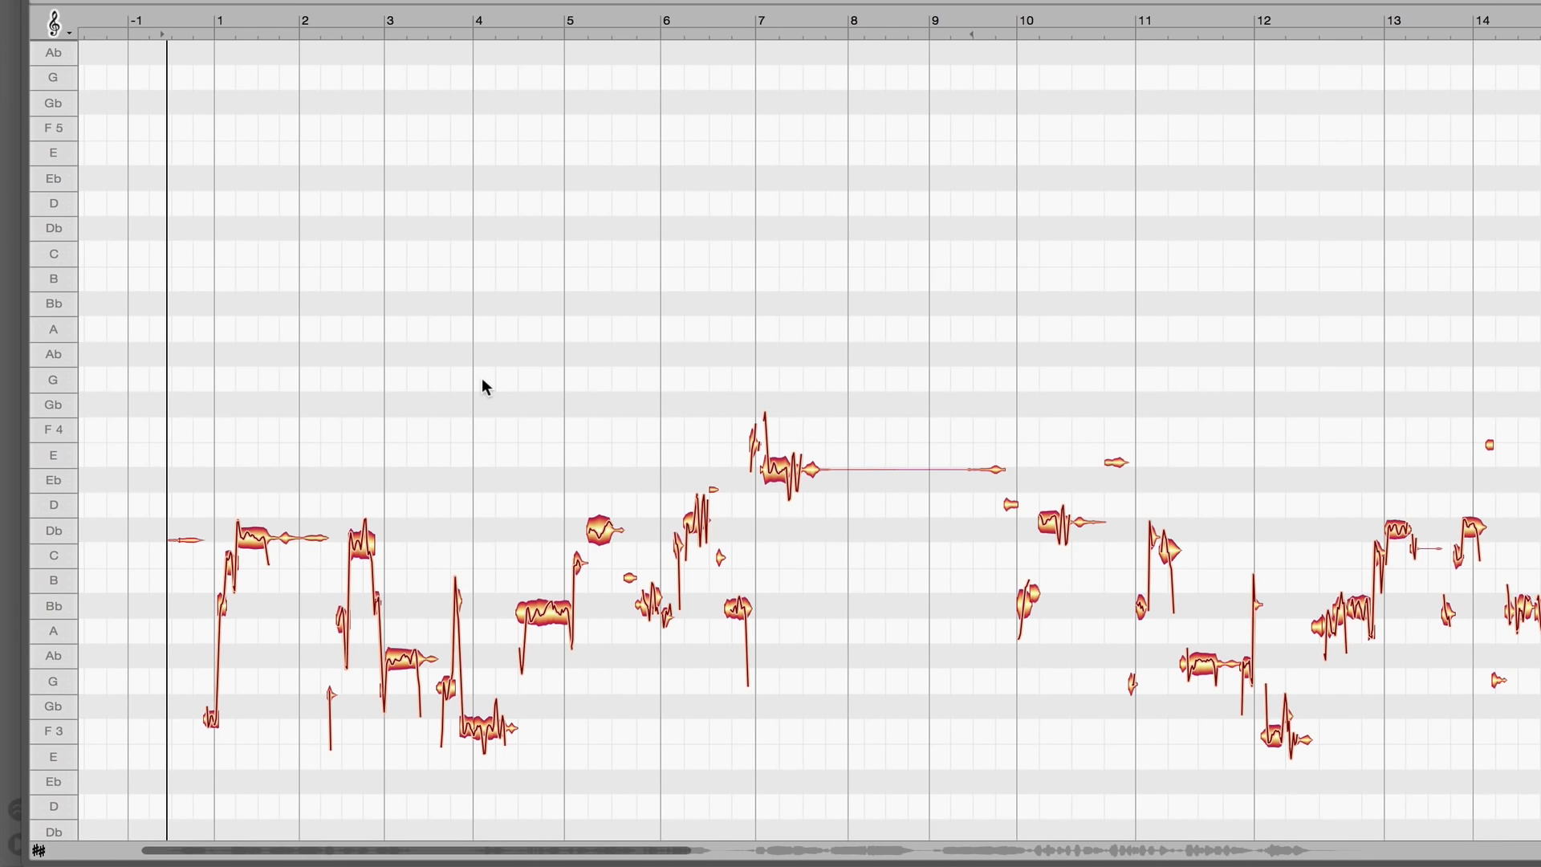
# Try raising the long Bb 3 note in bar 4 by several semitones and undo the move.
pyautogui.click(546, 612)
pyautogui.moveTo(546, 614); pyautogui.dragTo(545, 490)
pyautogui.hotkey('ctrl', 'z')
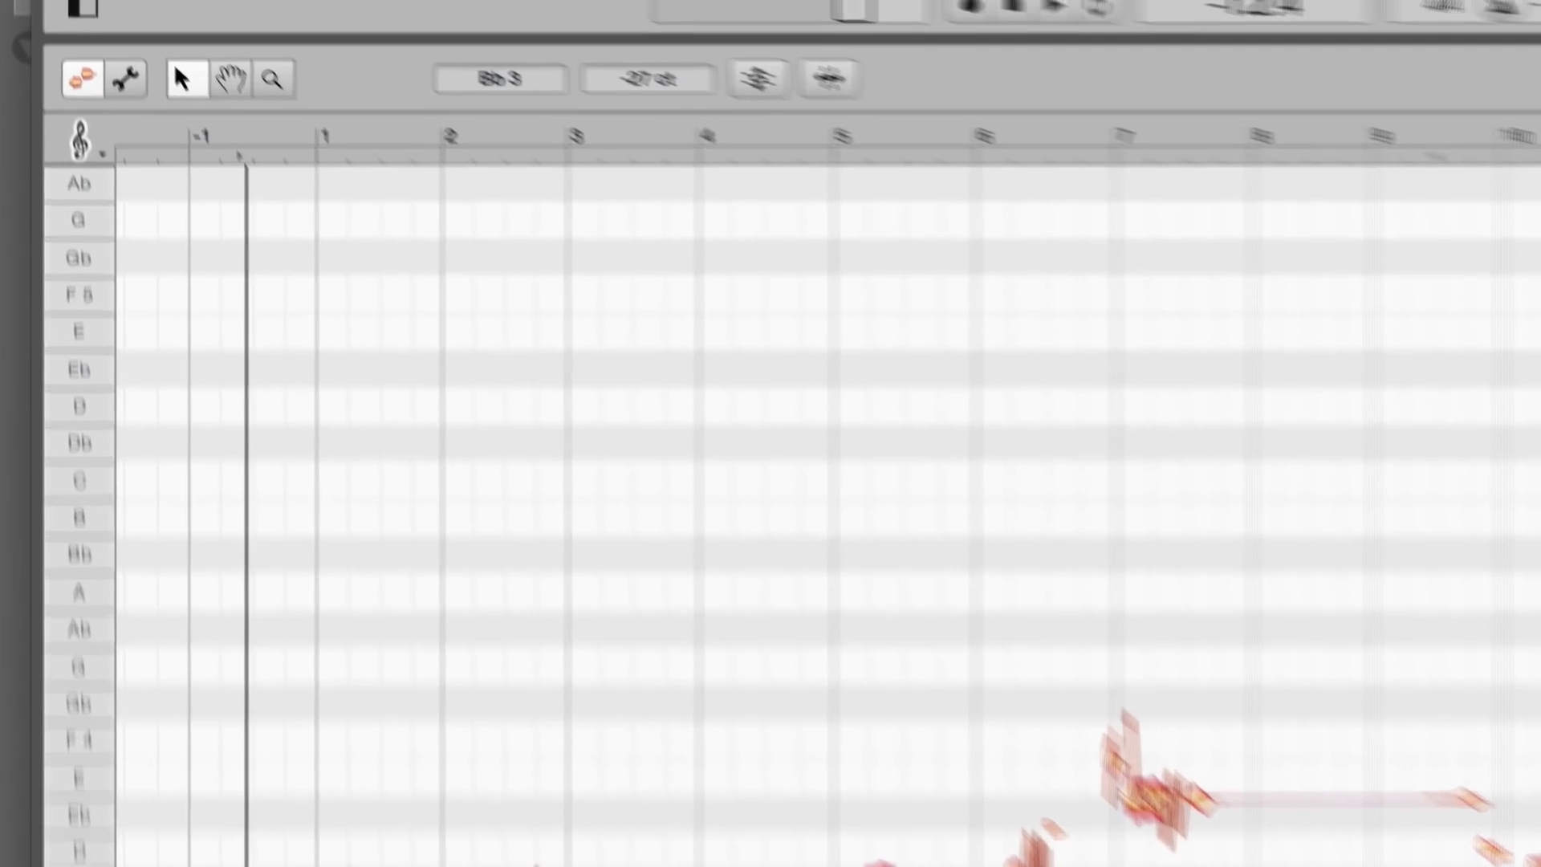
# Check which detection algorithm is assigned to the vocal recording.
pyautogui.click(754, 4)
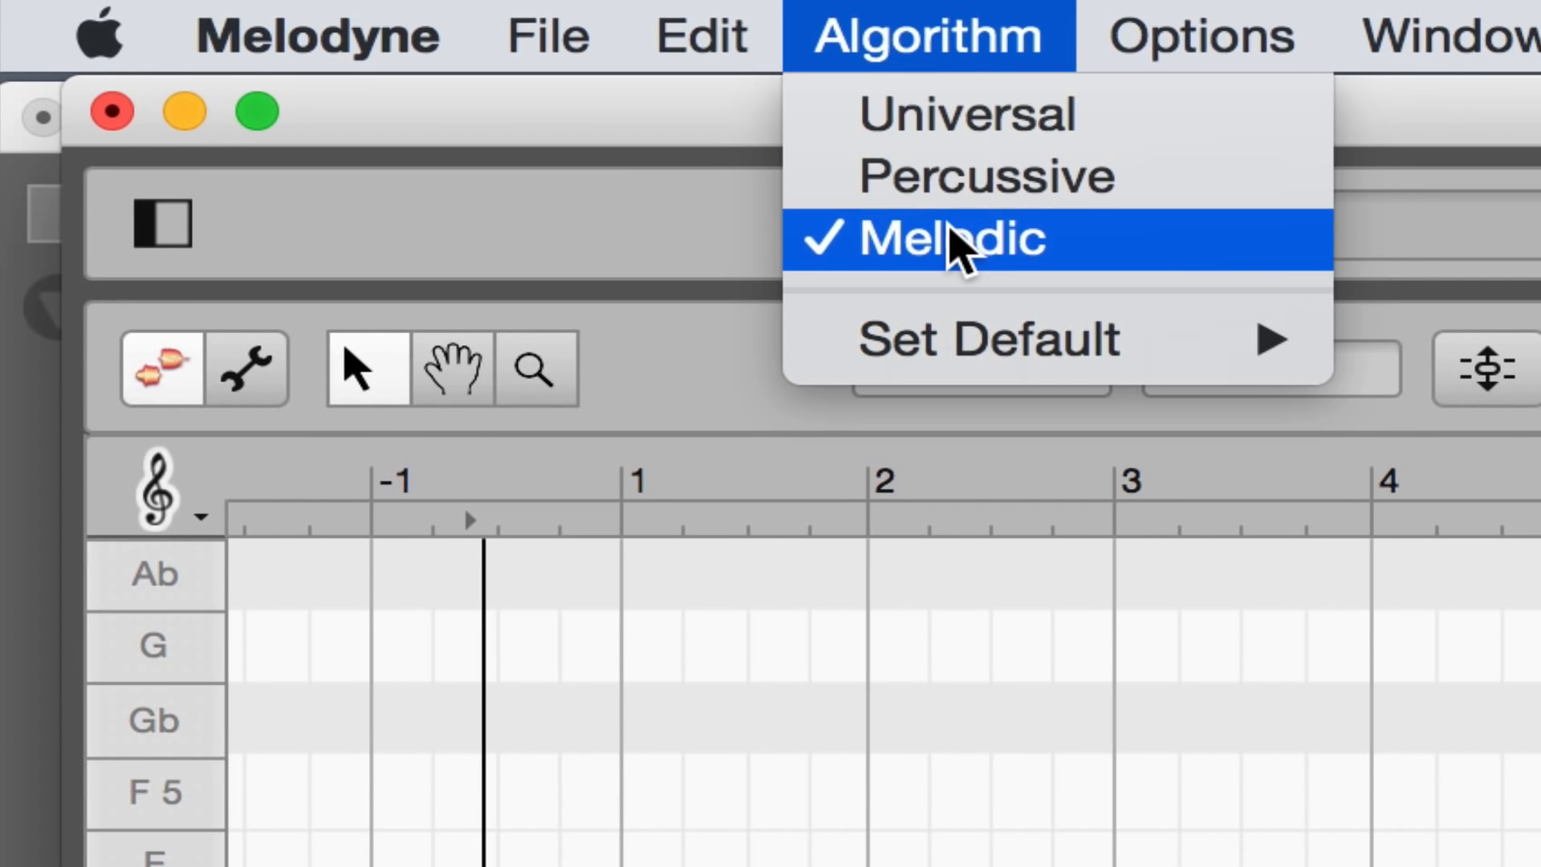
pyautogui.click(991, 859)
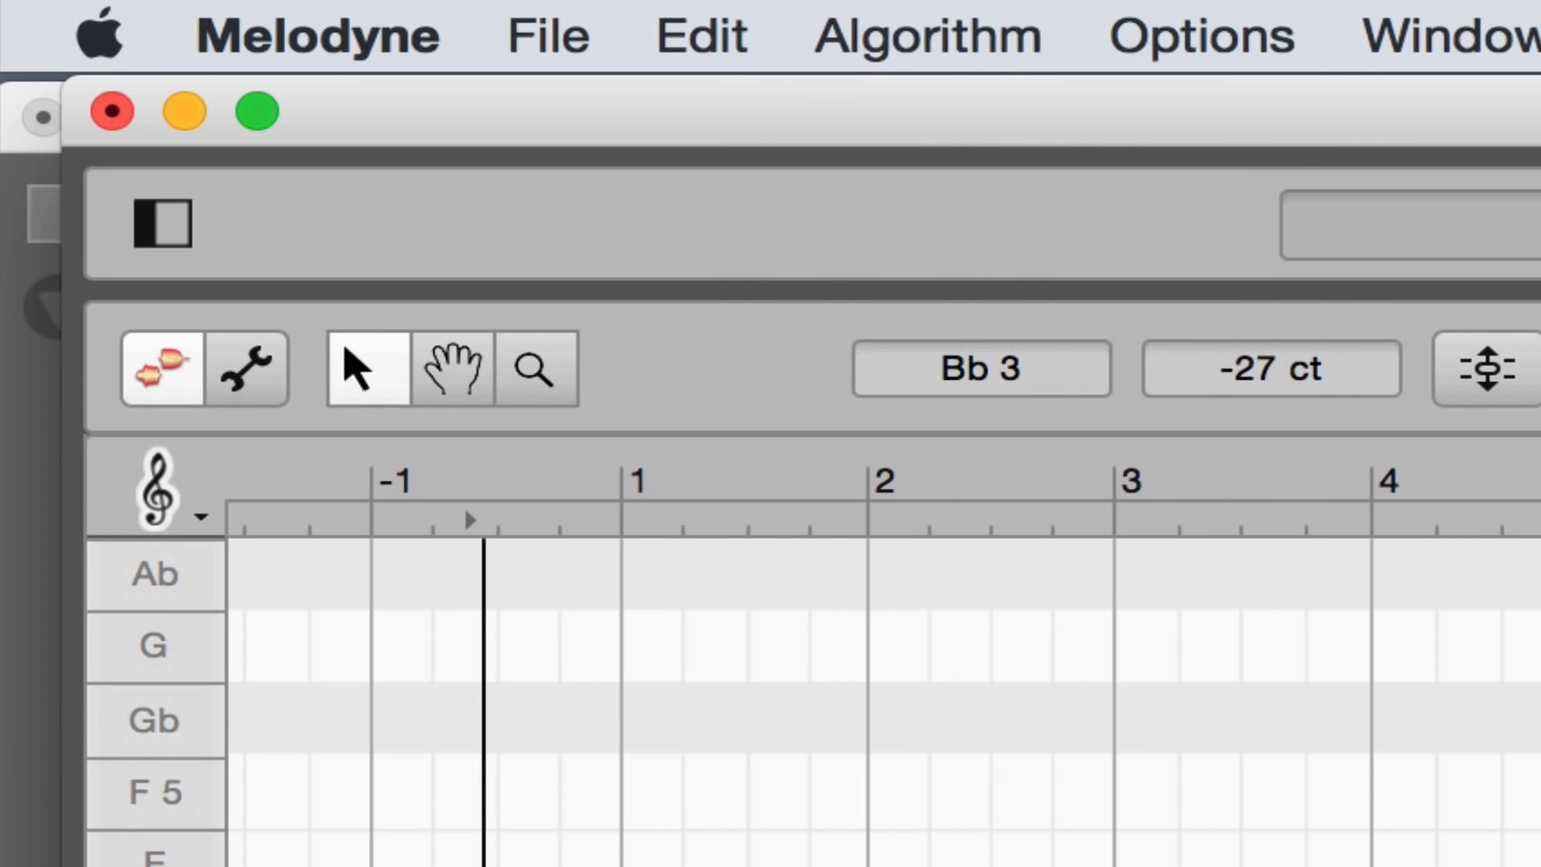
# Step back and forth through the opening notes around bar 1, examining each one's pitch and cent offset.
pyautogui.click(520, 391)
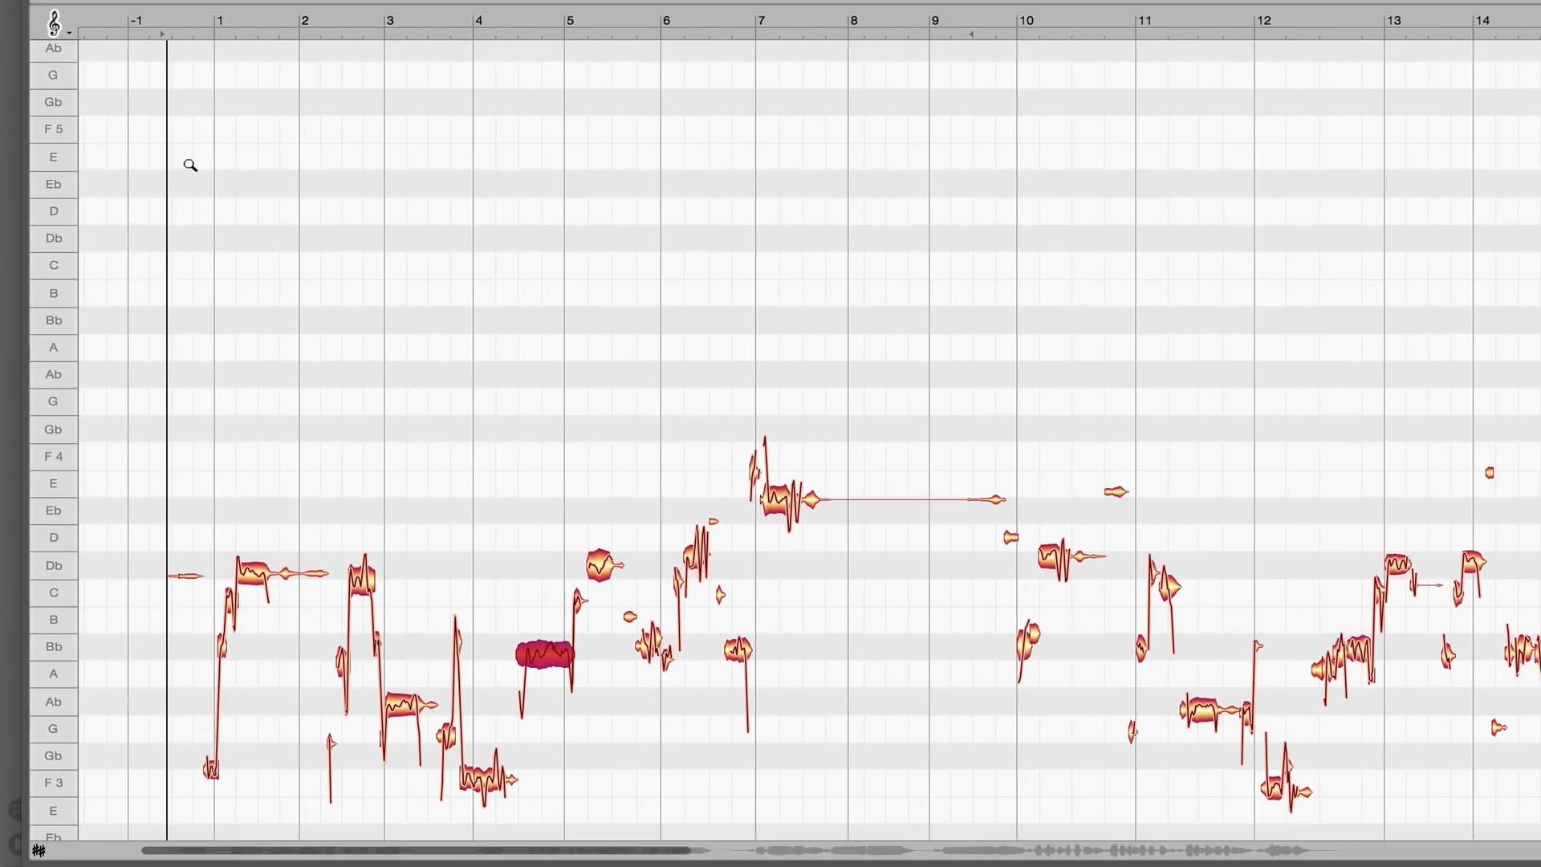
pyautogui.moveTo(190, 164); pyautogui.dragTo(347, 115)
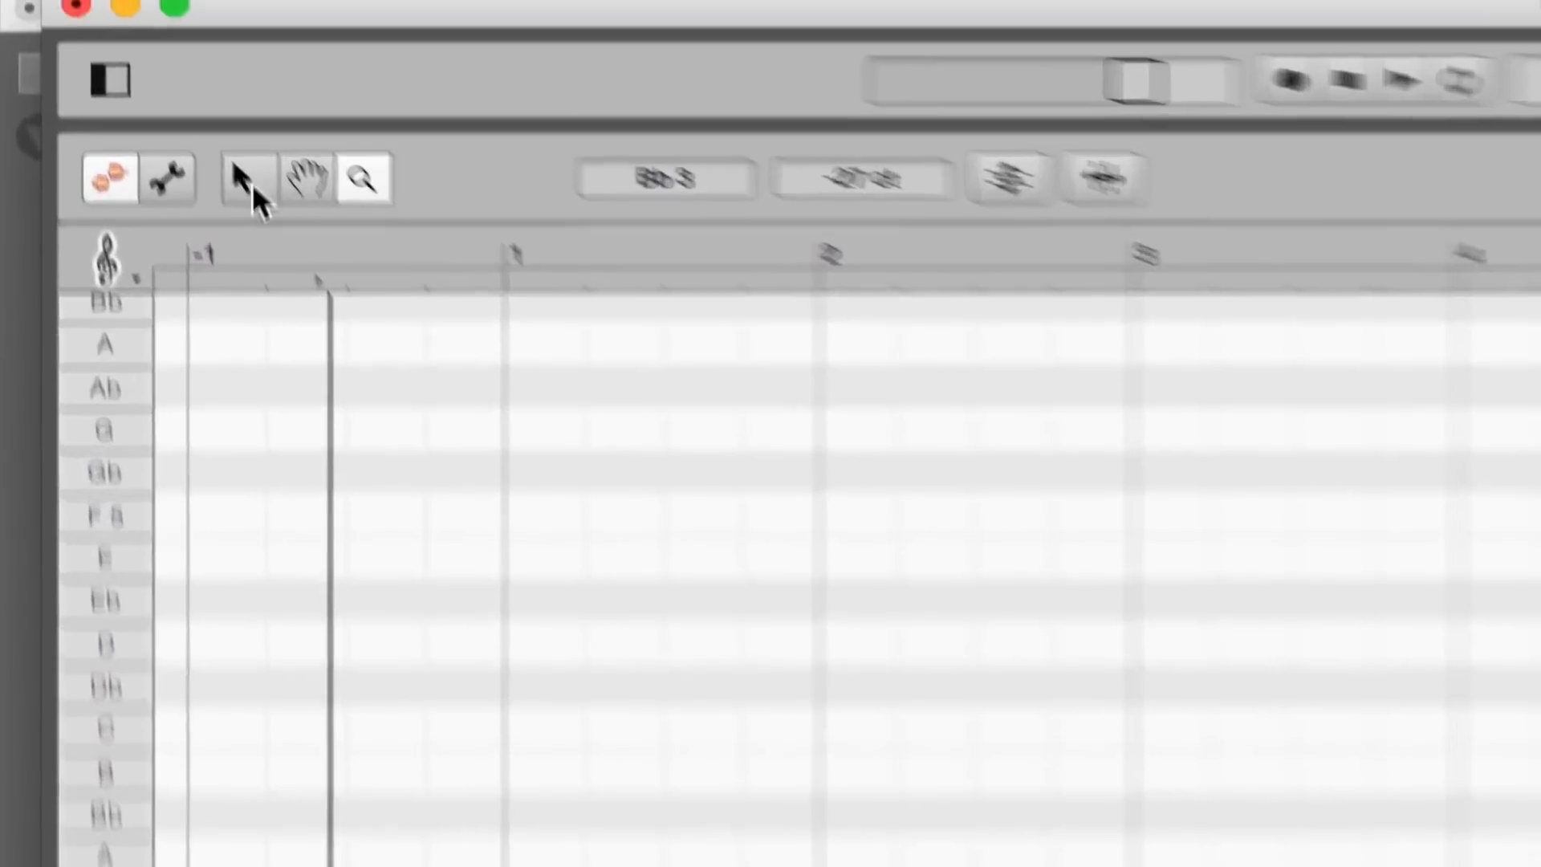
pyautogui.click(148, 24)
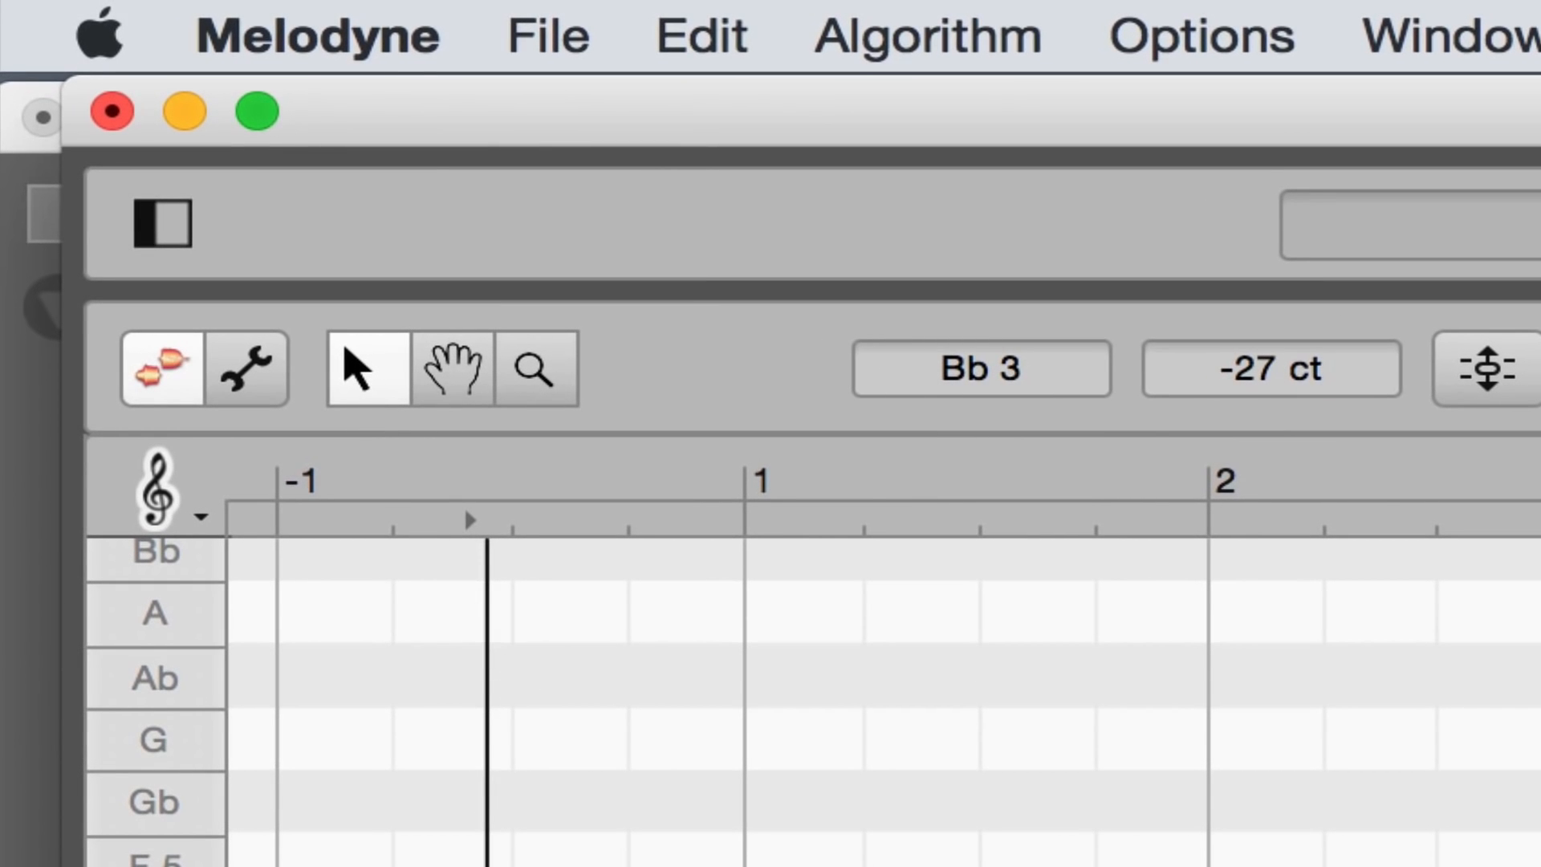
pyautogui.click(271, 764)
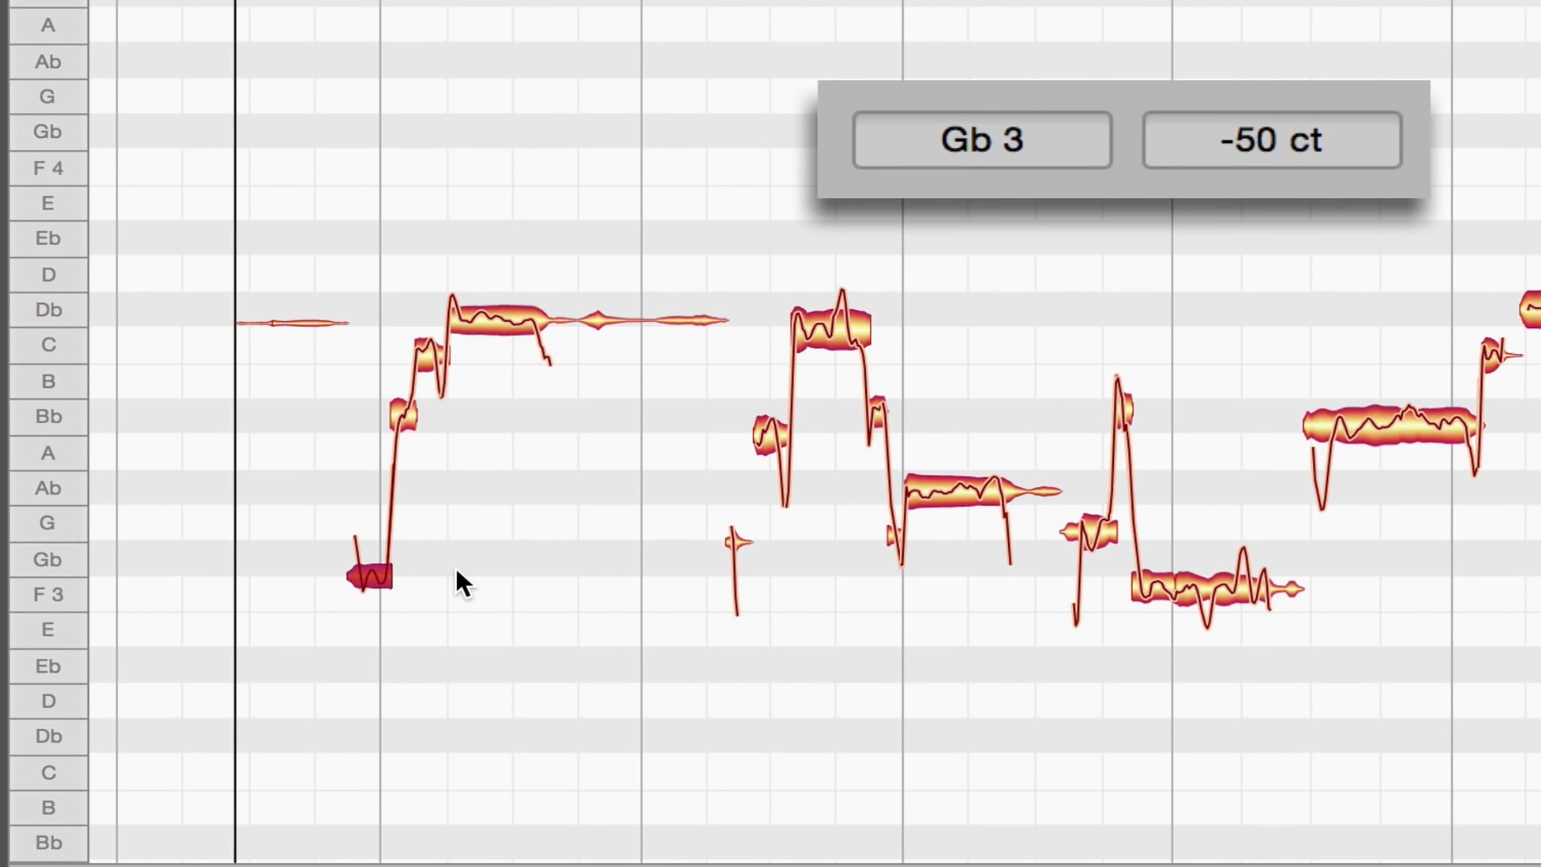
pyautogui.press('Right')
pyautogui.press('Right')
pyautogui.press('Left')
pyautogui.press('Left')
pyautogui.press('Left')
pyautogui.press('Right')
pyautogui.press('Right')
pyautogui.press('Right')
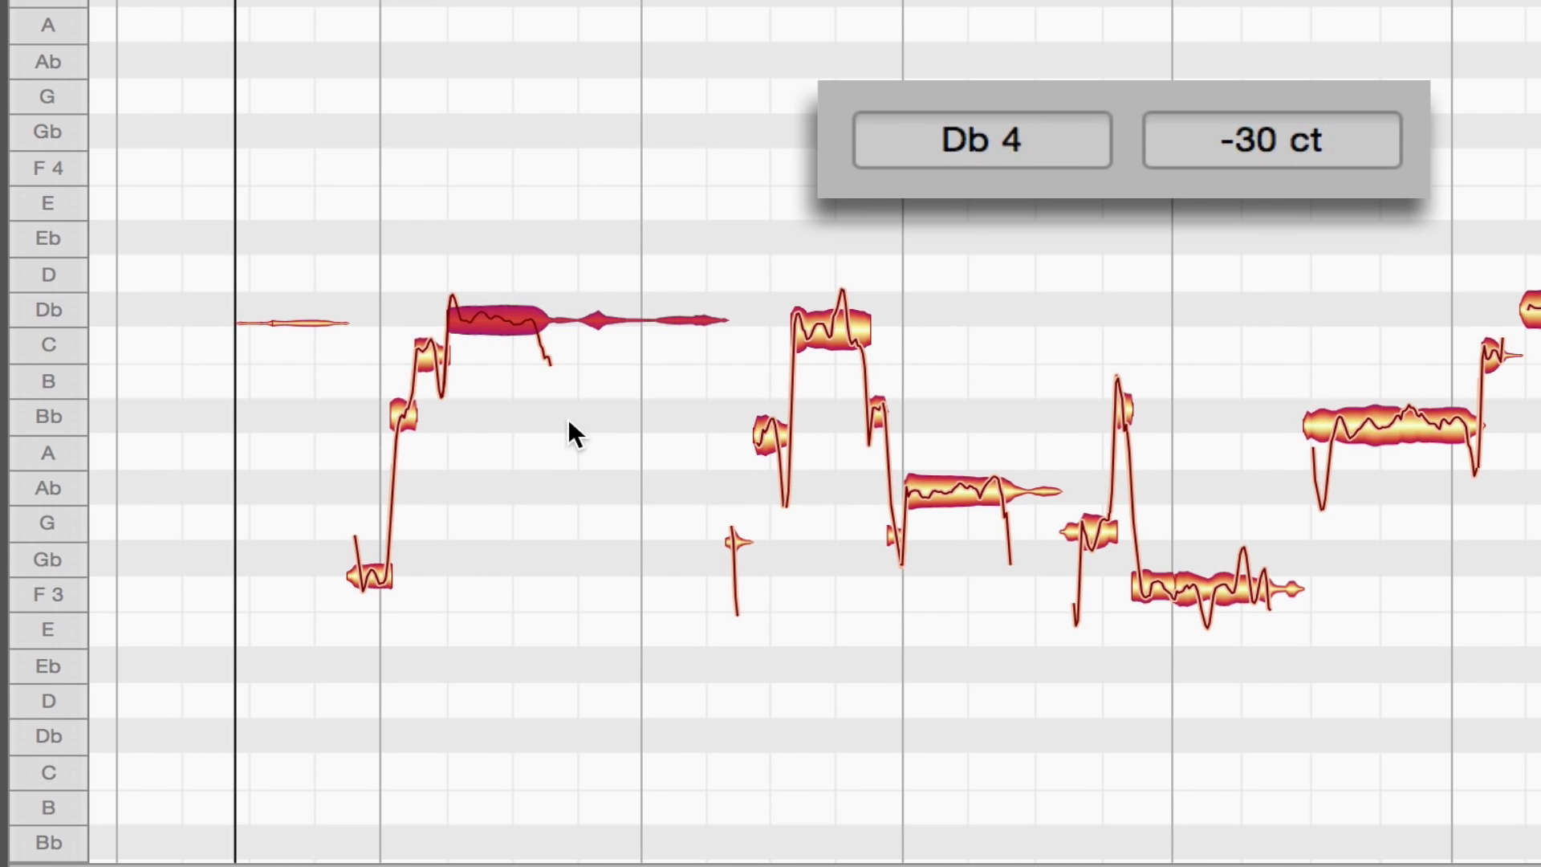
pyautogui.press('Left')
pyautogui.press('Left')
pyautogui.press('Left')
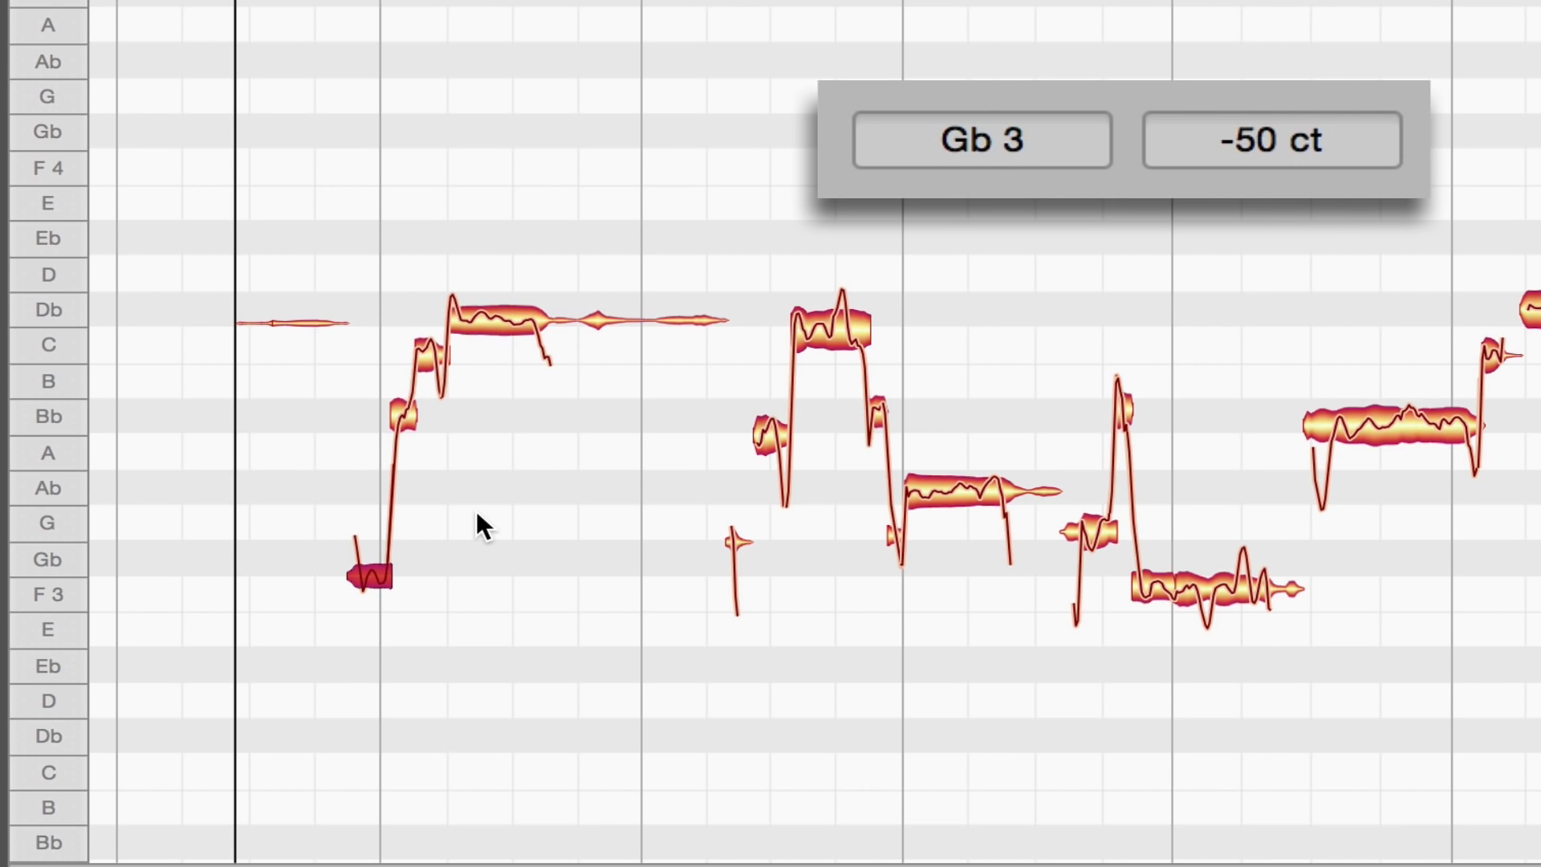
# Raise the short C 4 note at the start of bar 1 to an offset of -3 ct.
pyautogui.press('Right')
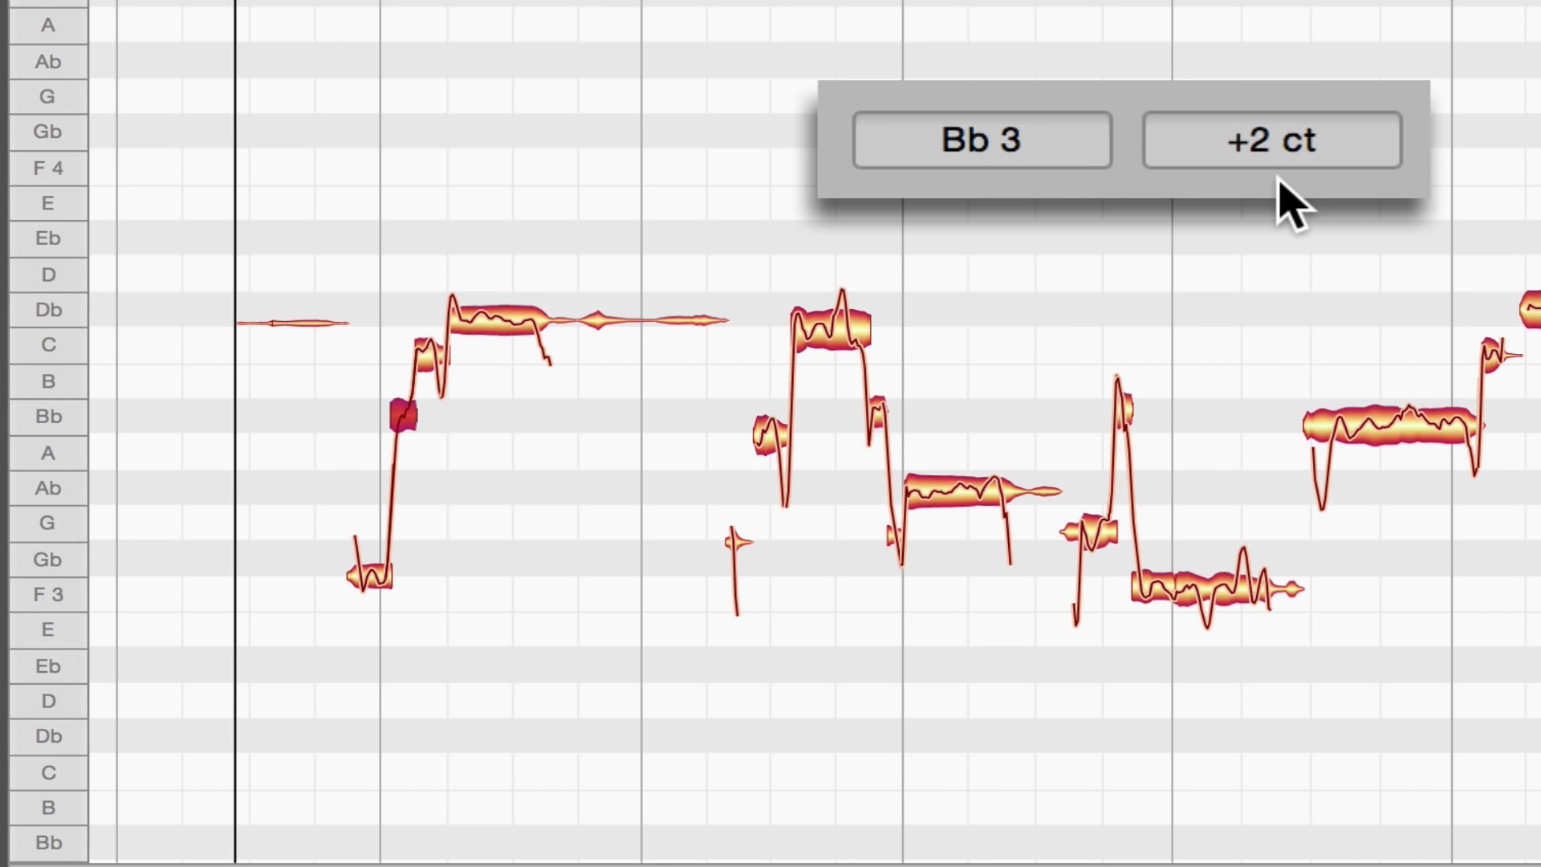
pyautogui.hotkey('alt', 'Right')
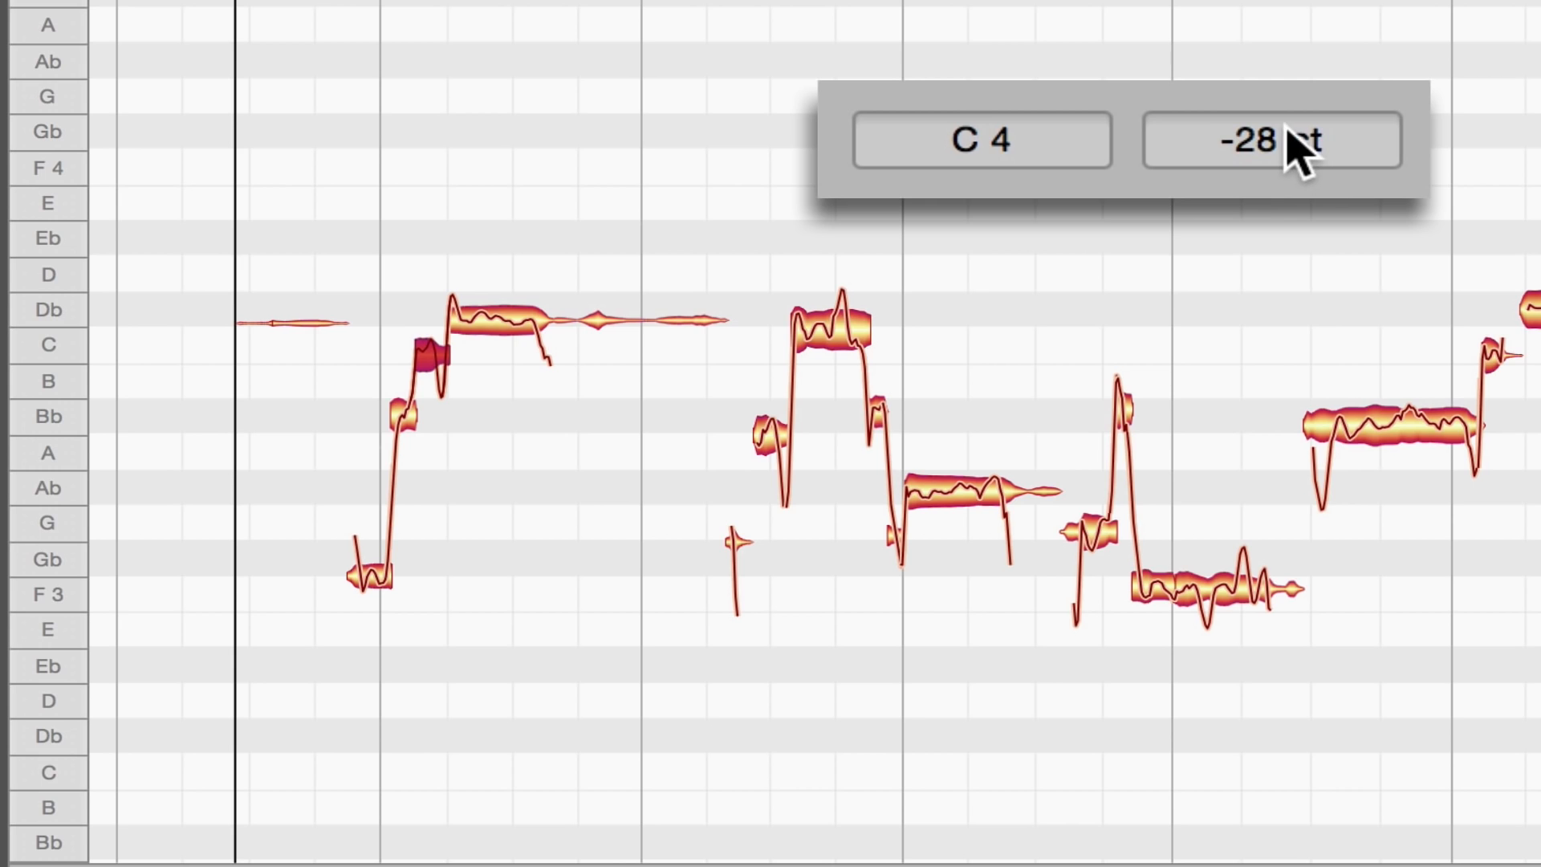
pyautogui.moveTo(1280, 128); pyautogui.dragTo(1279, 117)
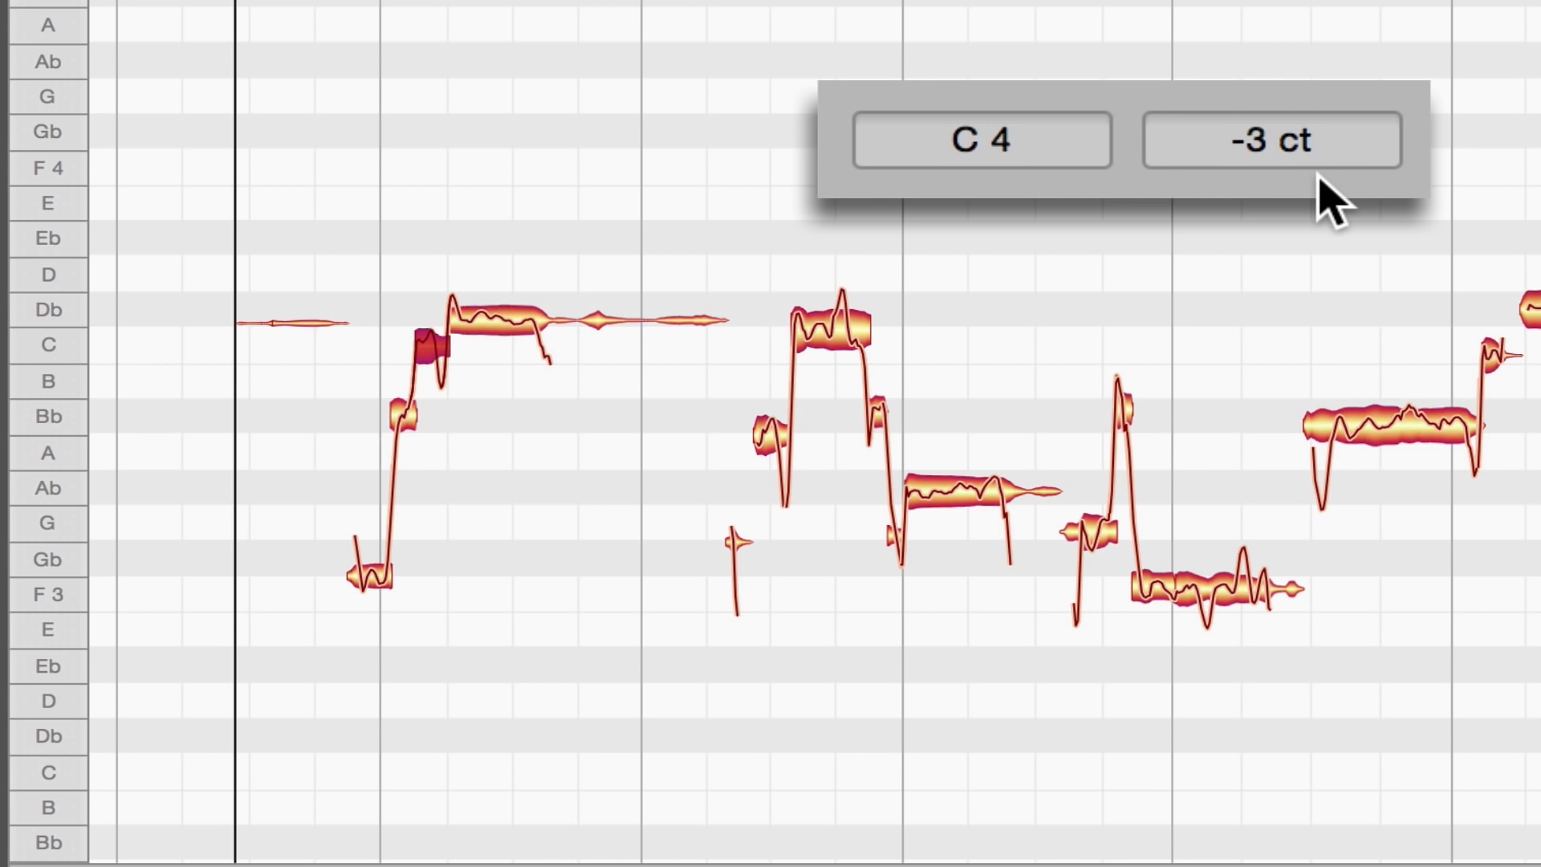
# Set the sustained Db 4 note in bar 1 to 0 ct and recheck it against the notes before it.
pyautogui.press('Right')
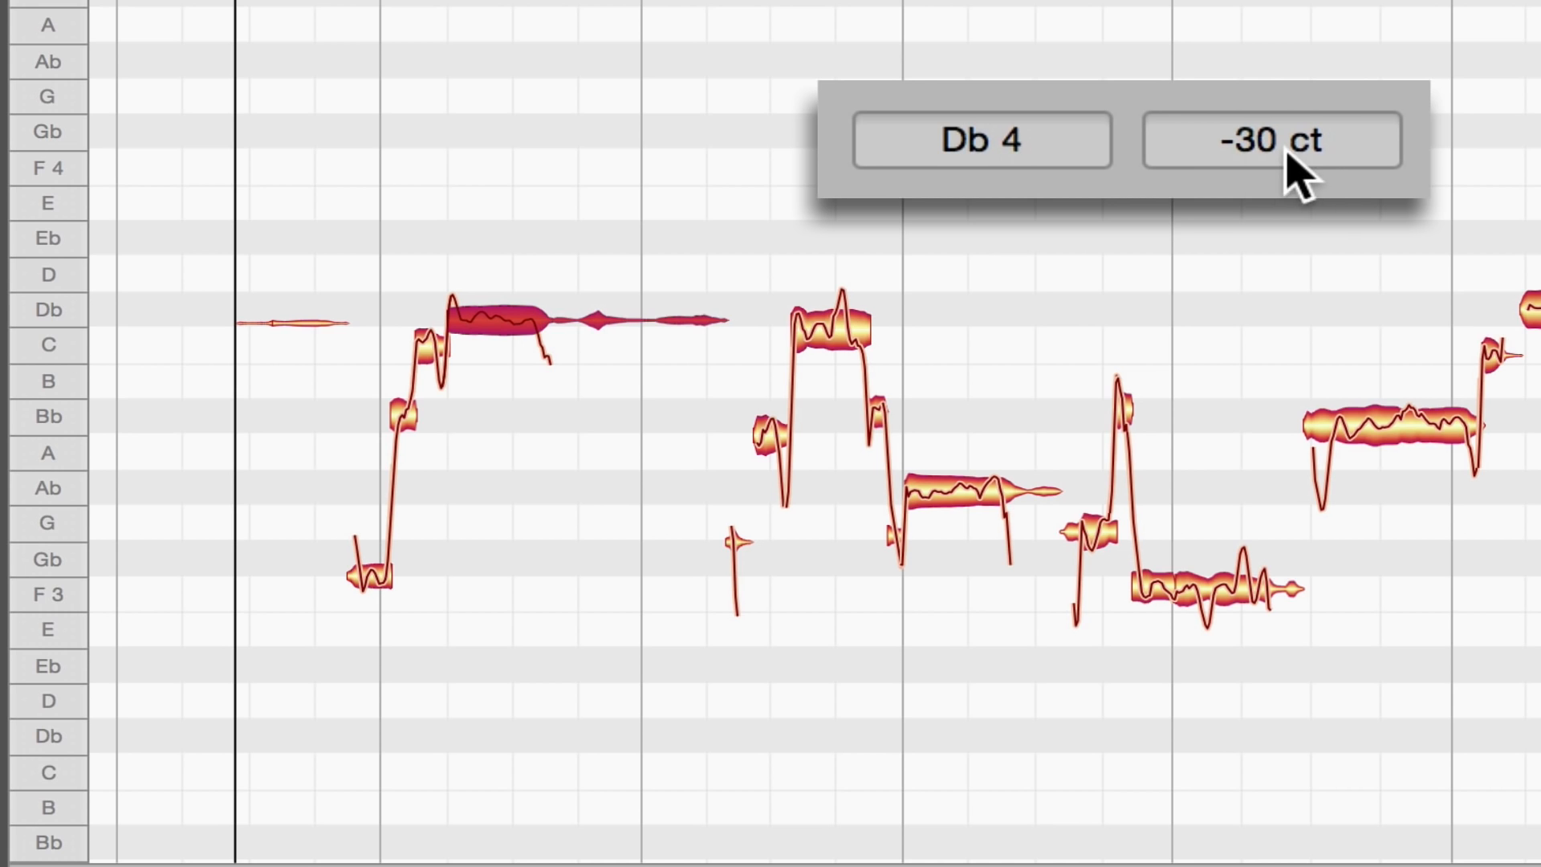
pyautogui.moveTo(1246, 131); pyautogui.dragTo(1245, 51)
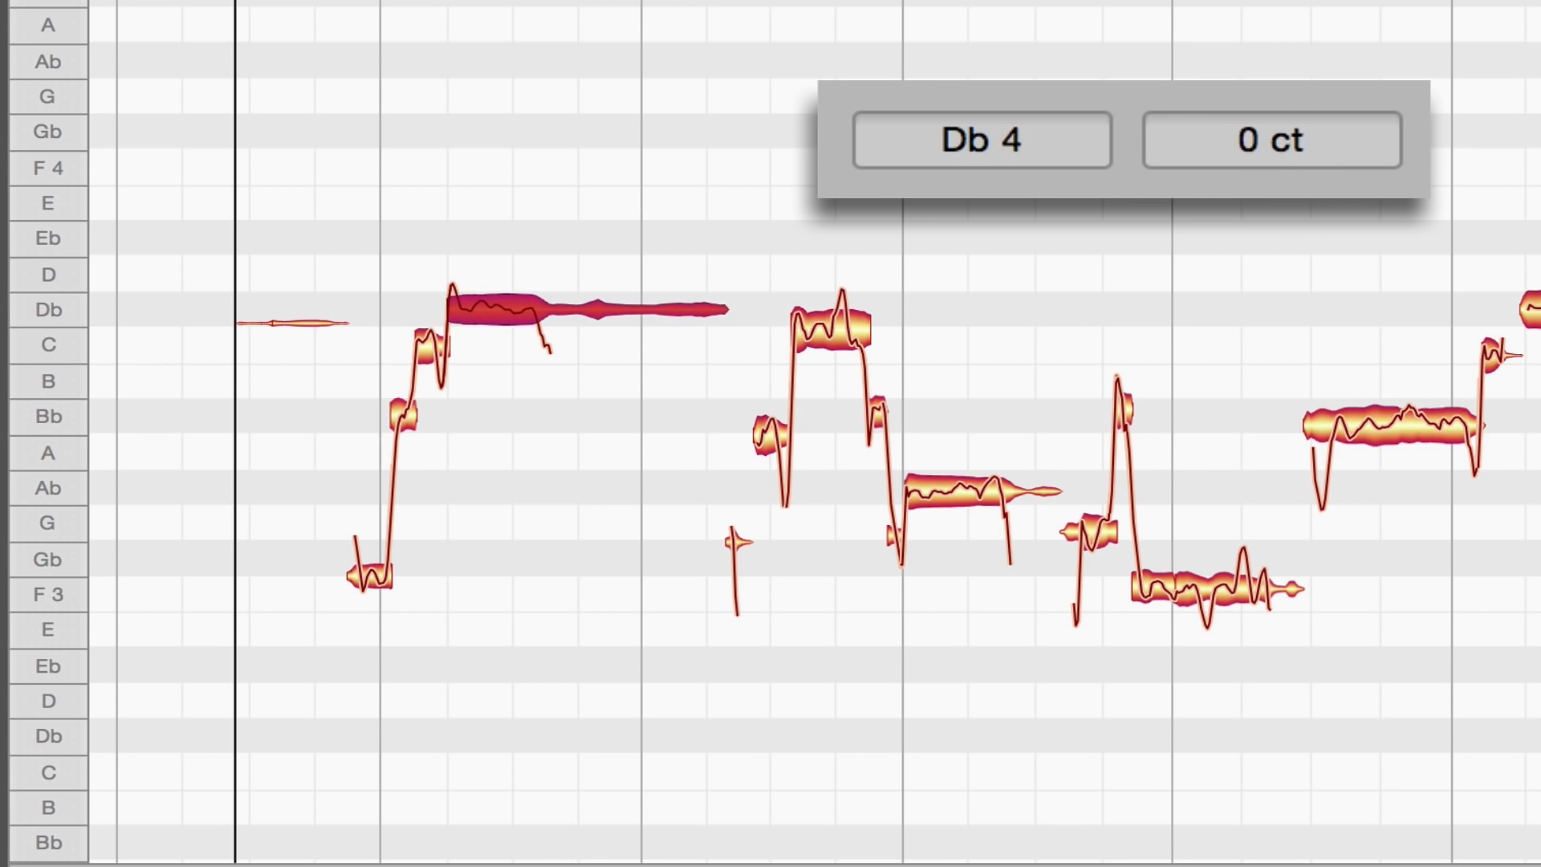
pyautogui.press('Left')
pyautogui.press('Left')
pyautogui.press('Right')
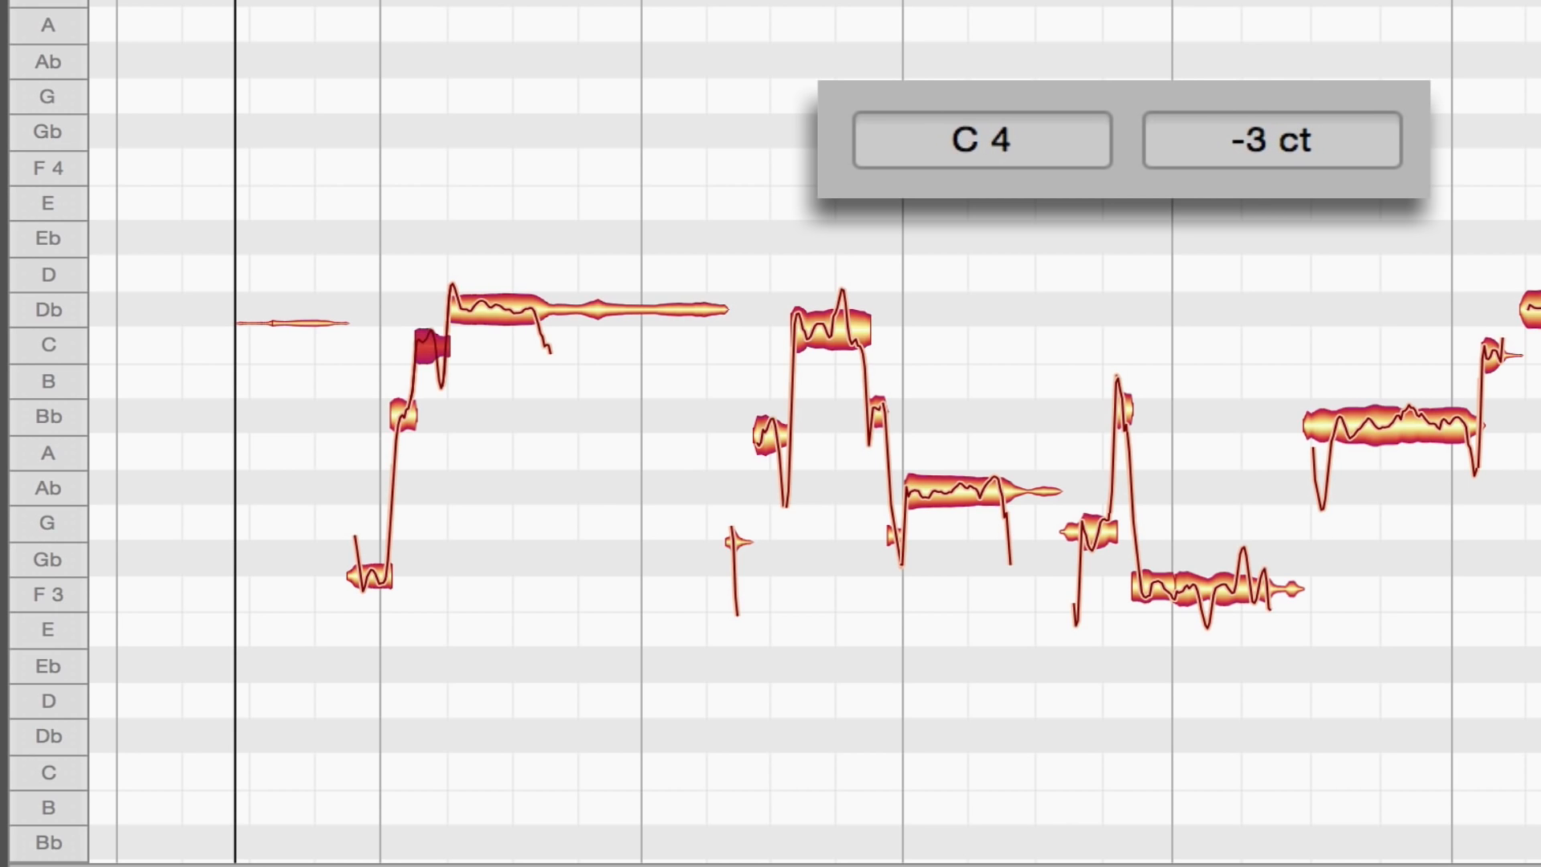
pyautogui.press('Right')
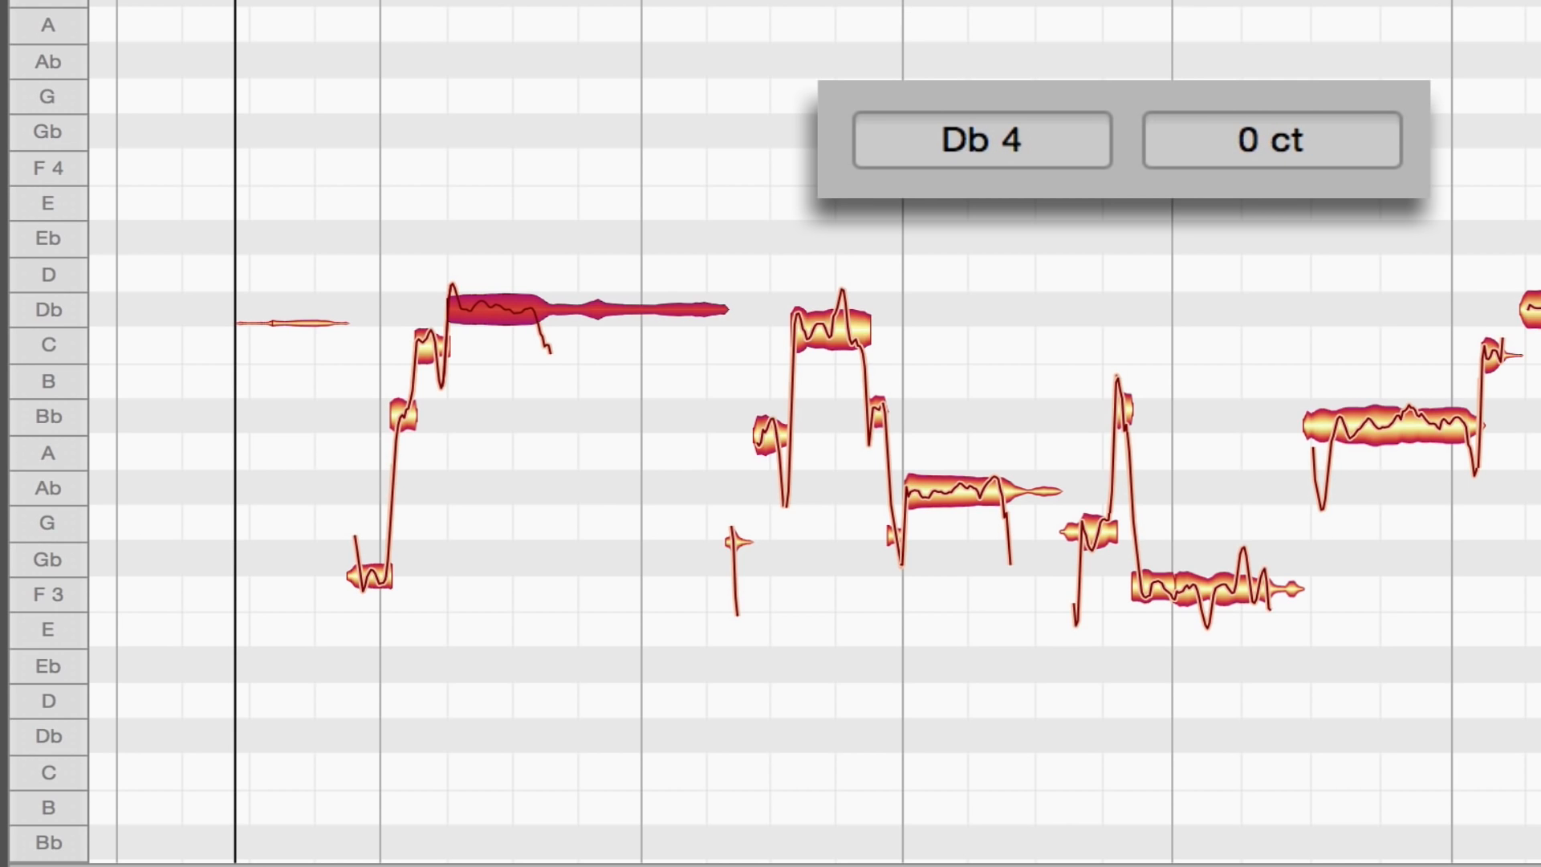
# Raise the short A 3 note in bar 2 to Bb 3 with an offset of -4 ct.
pyautogui.press('Right')
pyautogui.press('Right')
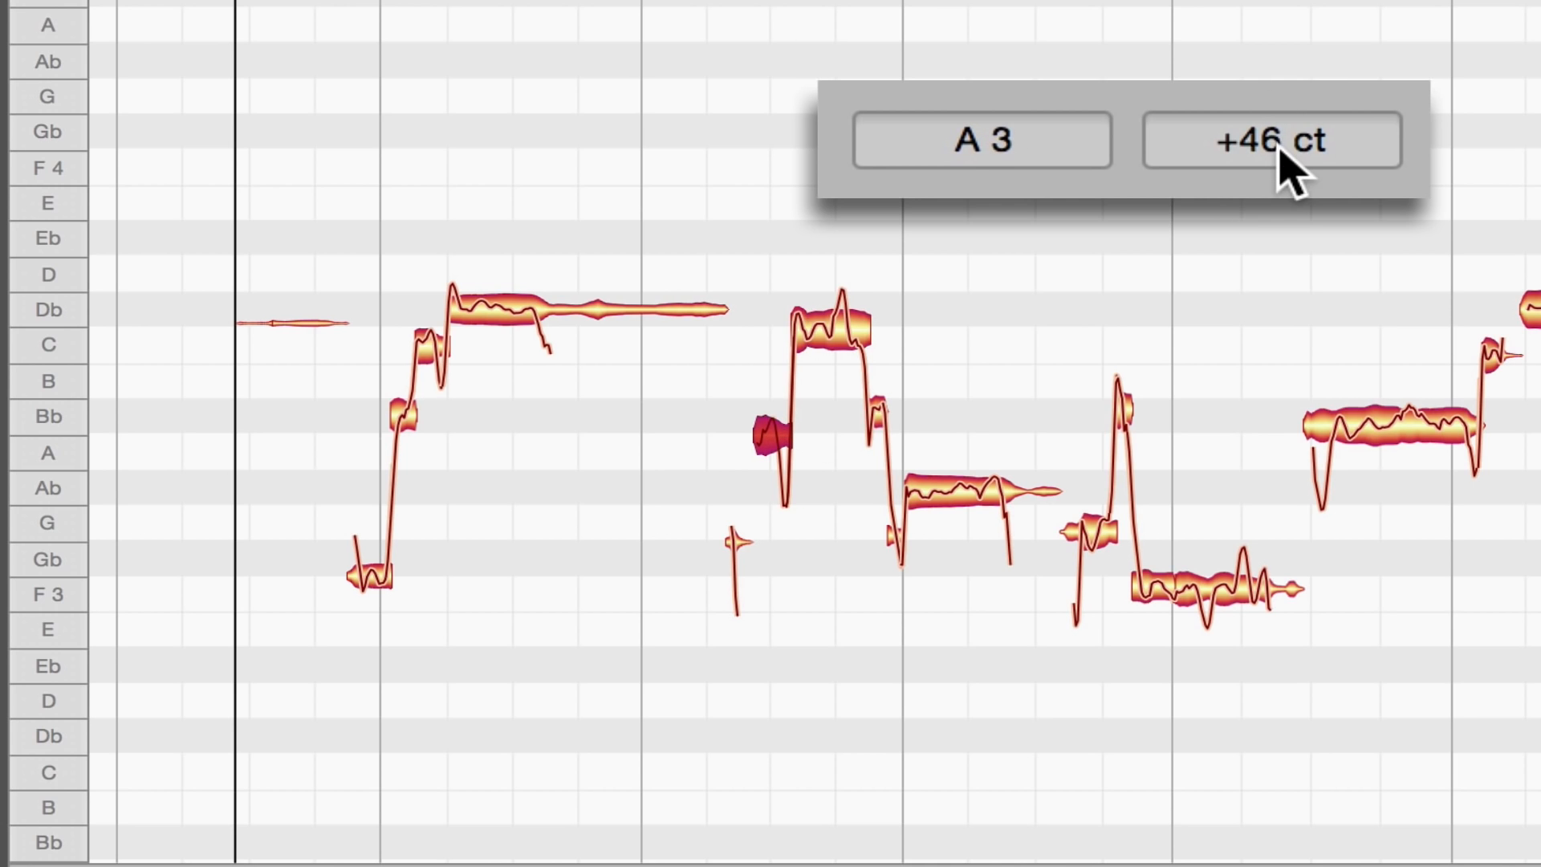
pyautogui.moveTo(1279, 145); pyautogui.dragTo(1273, 44)
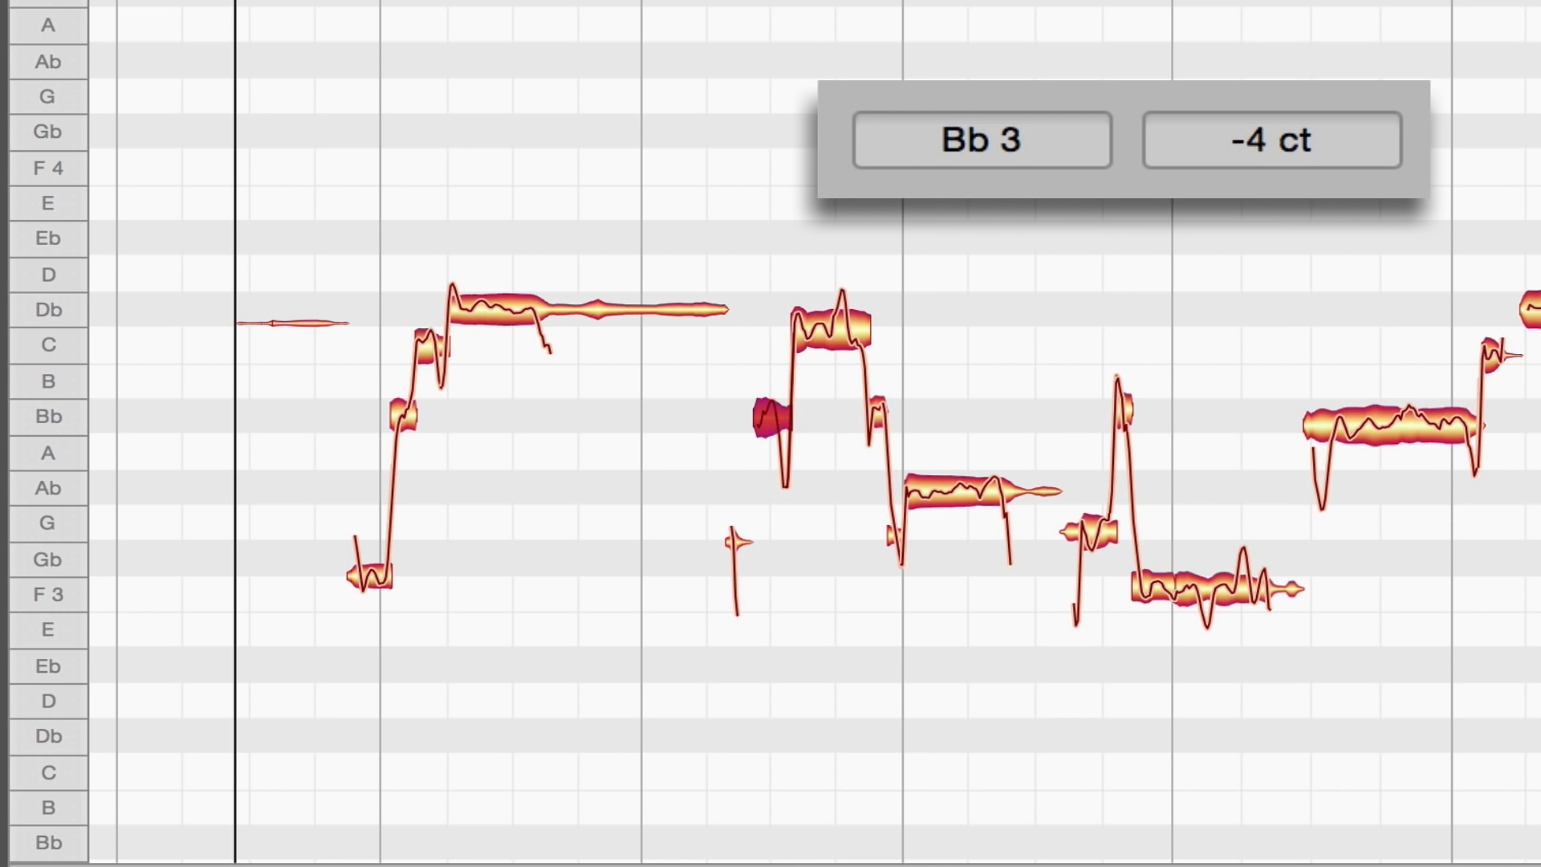
# Raise the longer C 4 note in bar 2 to Db 4 at -8 ct and recheck it against its neighbours.
pyautogui.press('Right')
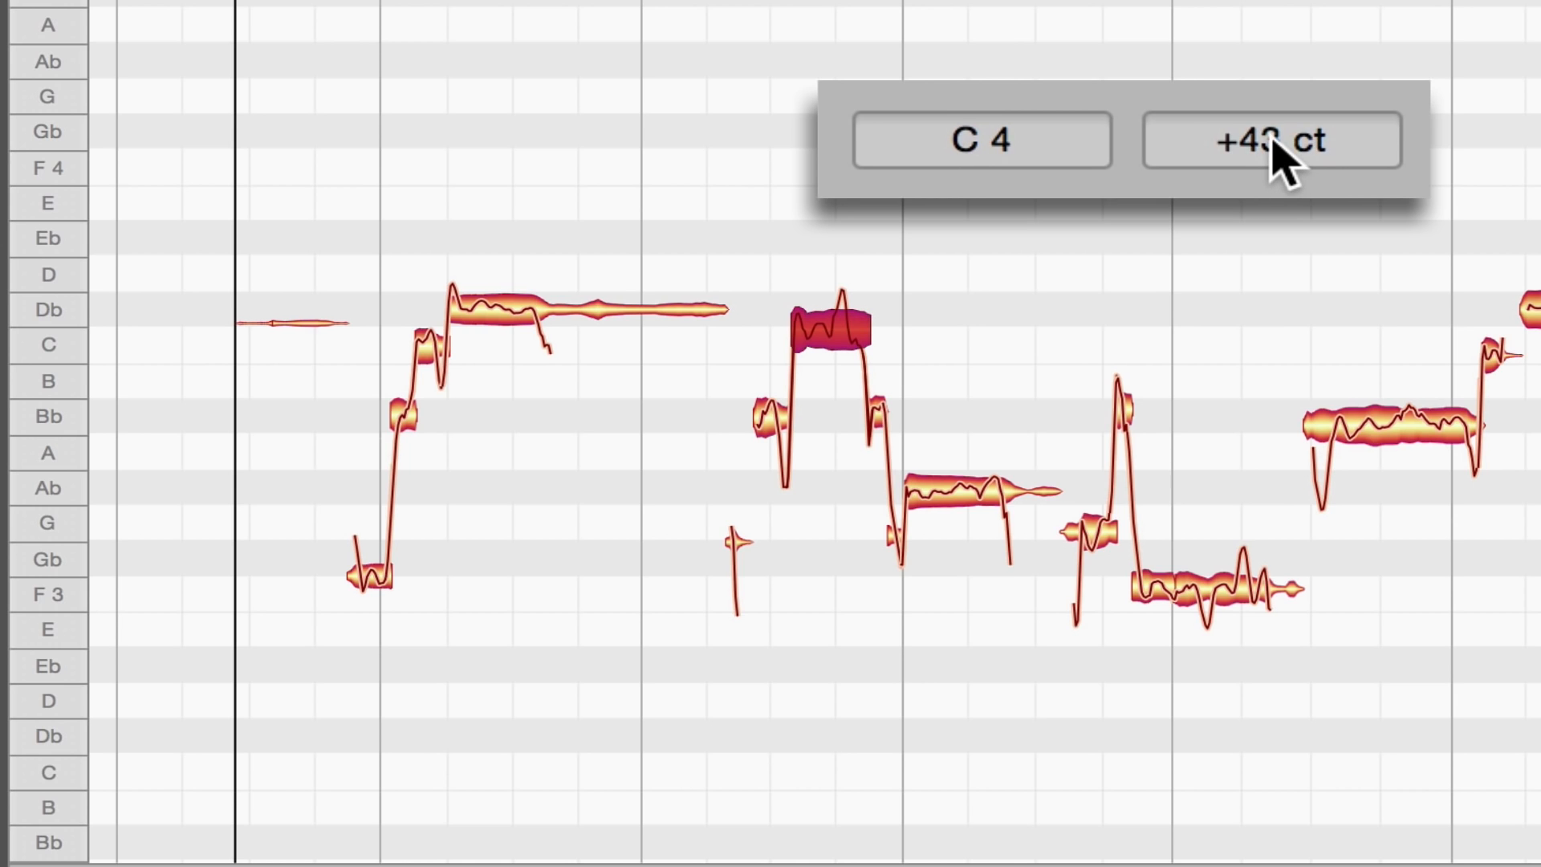
pyautogui.moveTo(1277, 131); pyautogui.dragTo(1277, 40)
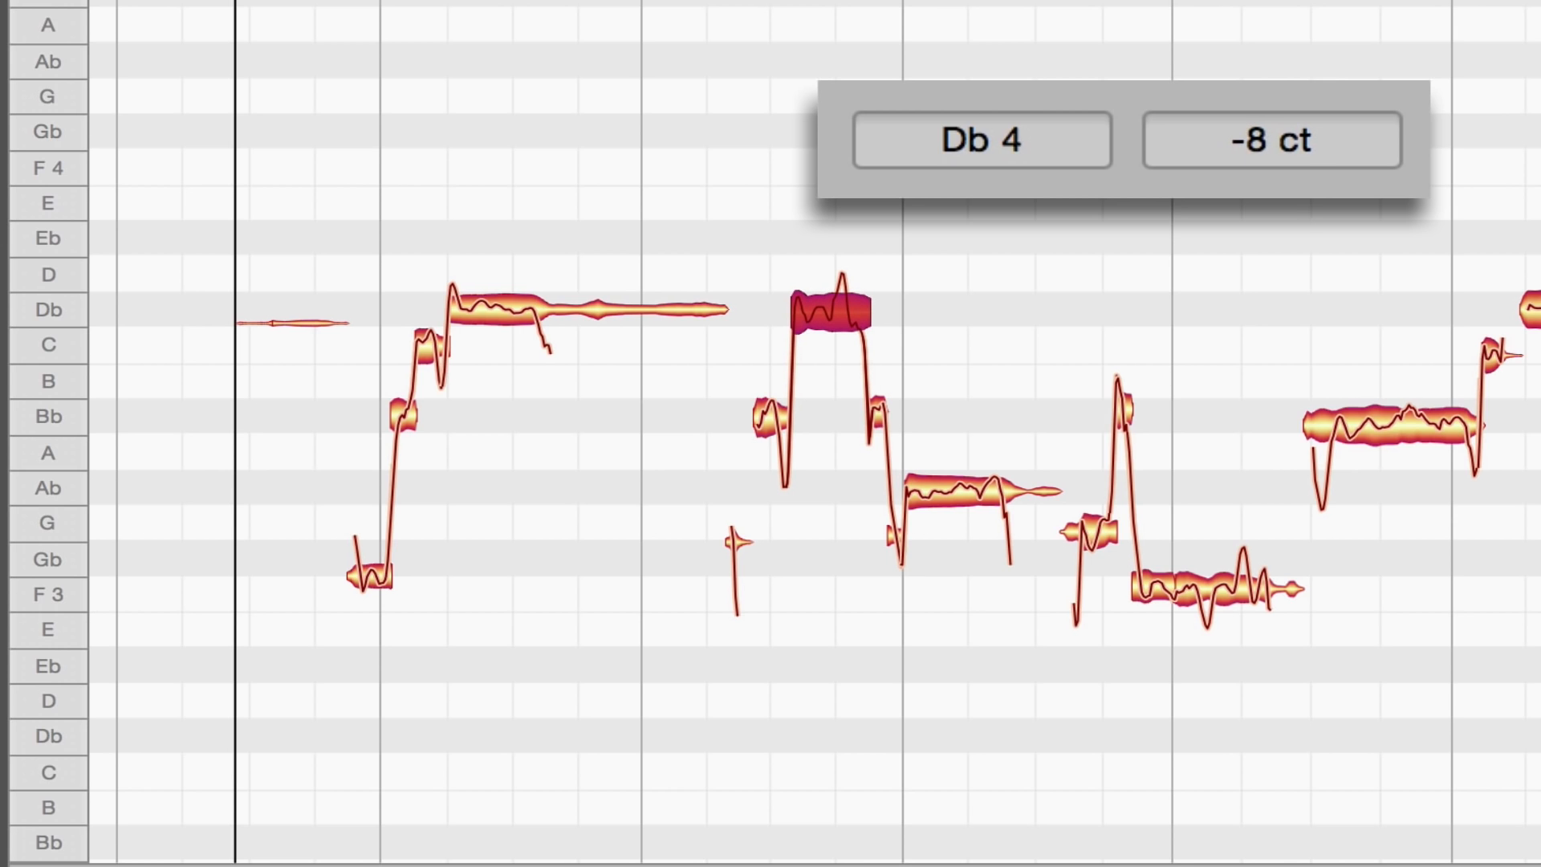
pyautogui.press('Left')
pyautogui.press('Right')
pyautogui.press('Right')
pyautogui.press('Left')
# Slightly lower the short Bb 3 note at the end of bar 2 and select the long Ab 3 note in bar 3.
pyautogui.press('Right')
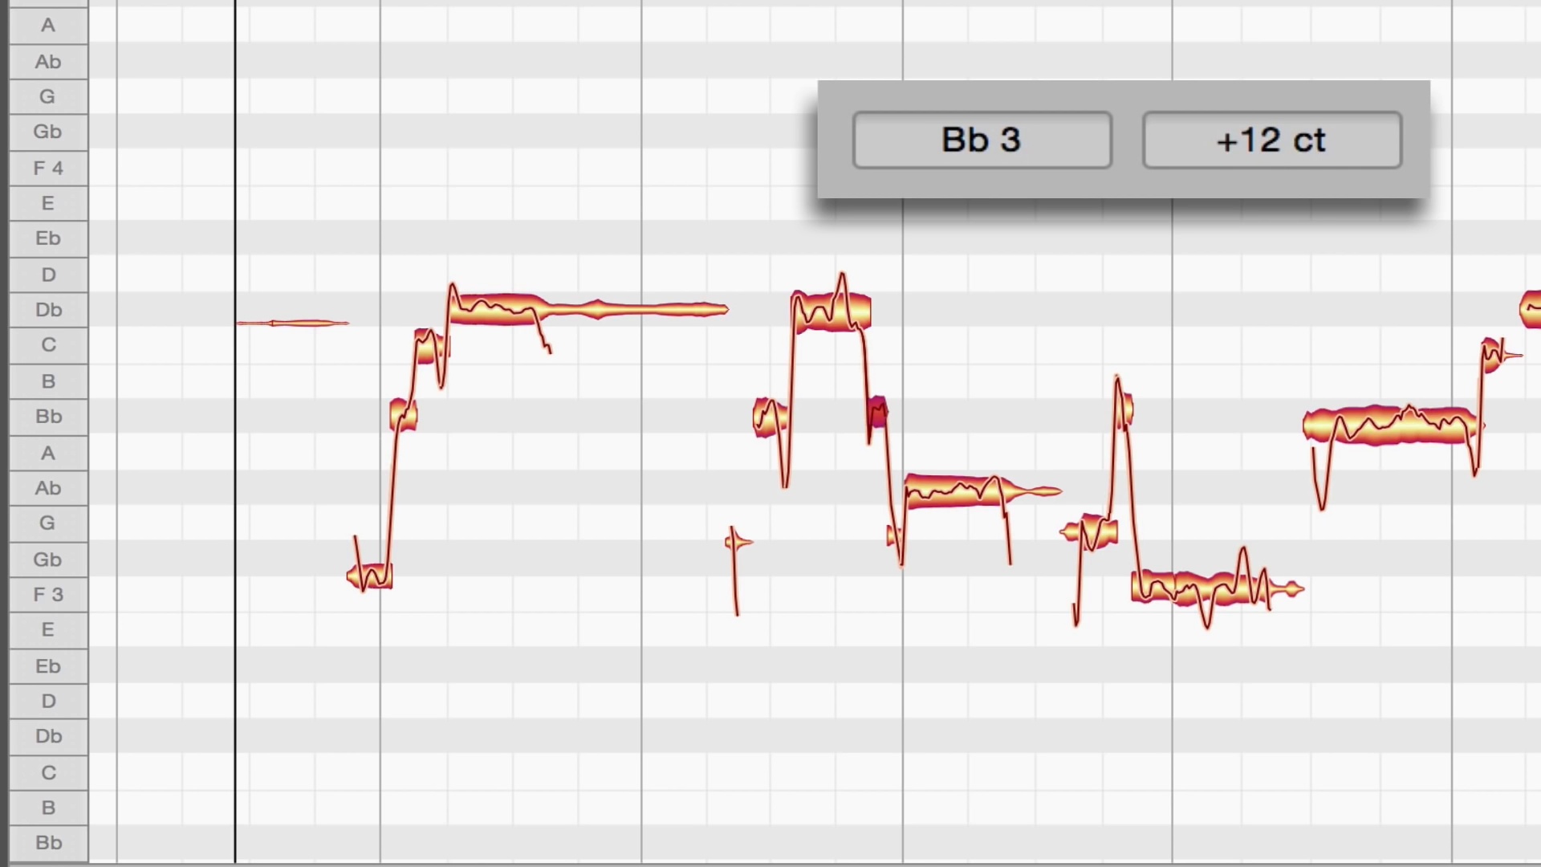
pyautogui.moveTo(1276, 148); pyautogui.dragTo(1273, 158)
pyautogui.press('Right')
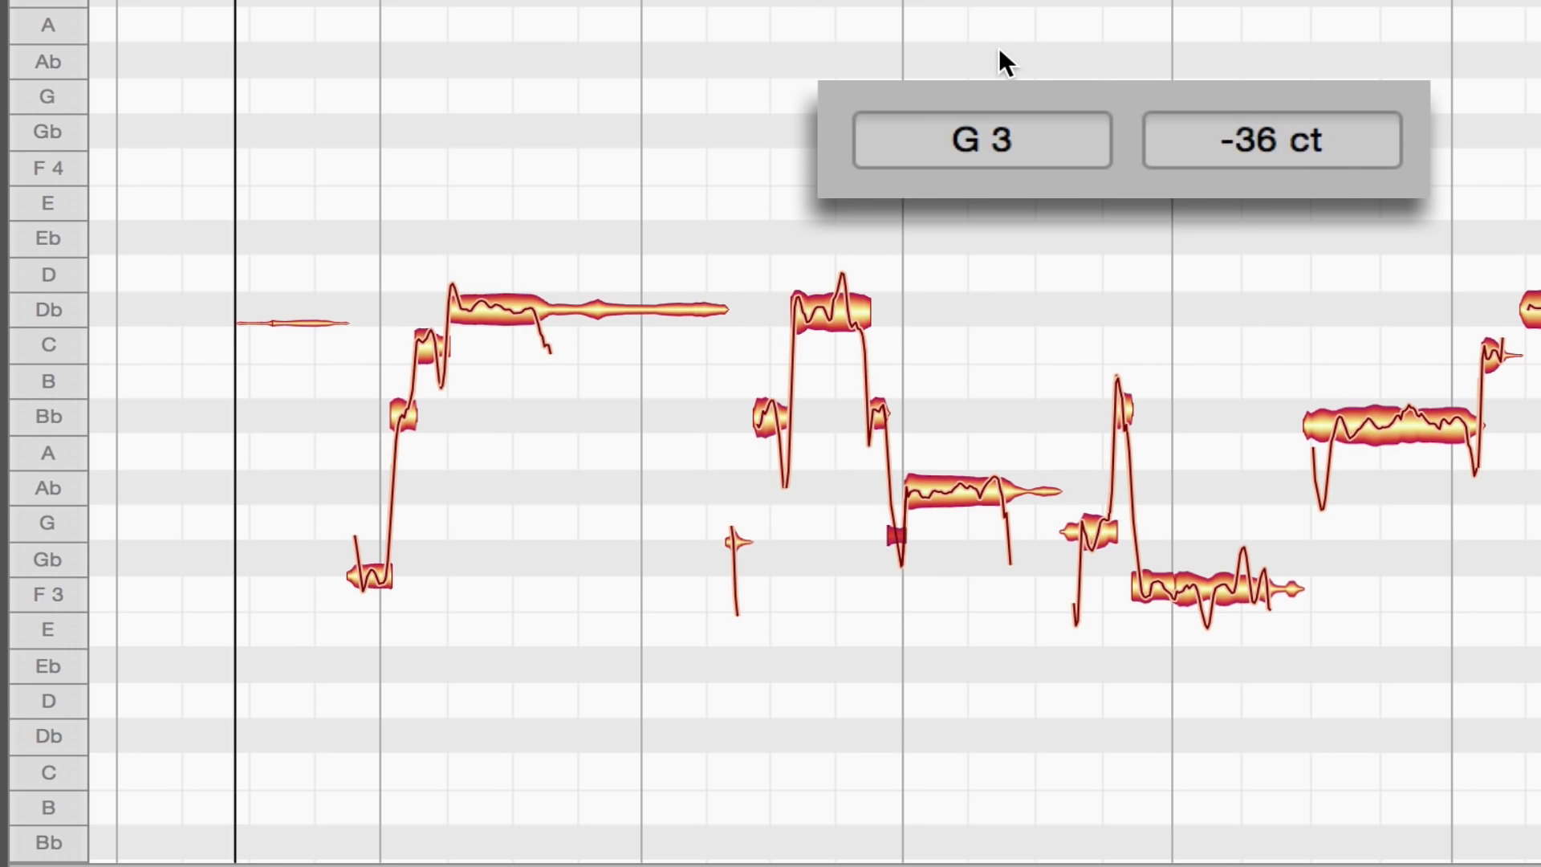
pyautogui.press('Right')
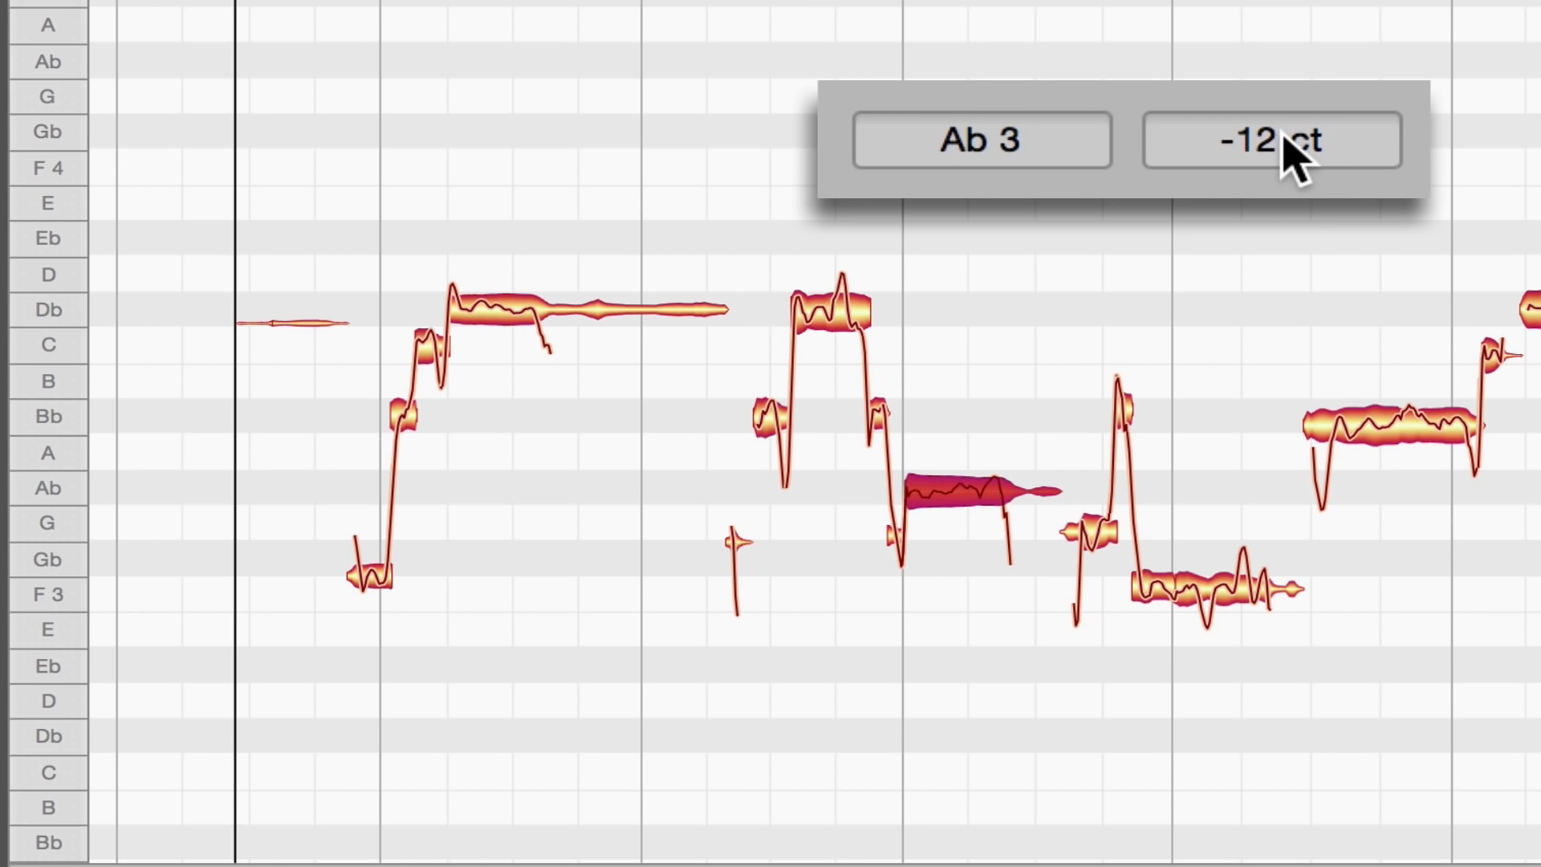
# Step past the G 3 note in bar 3 and lower the cents offset of the short F 3 note leading into bar 4.
pyautogui.press('Right')
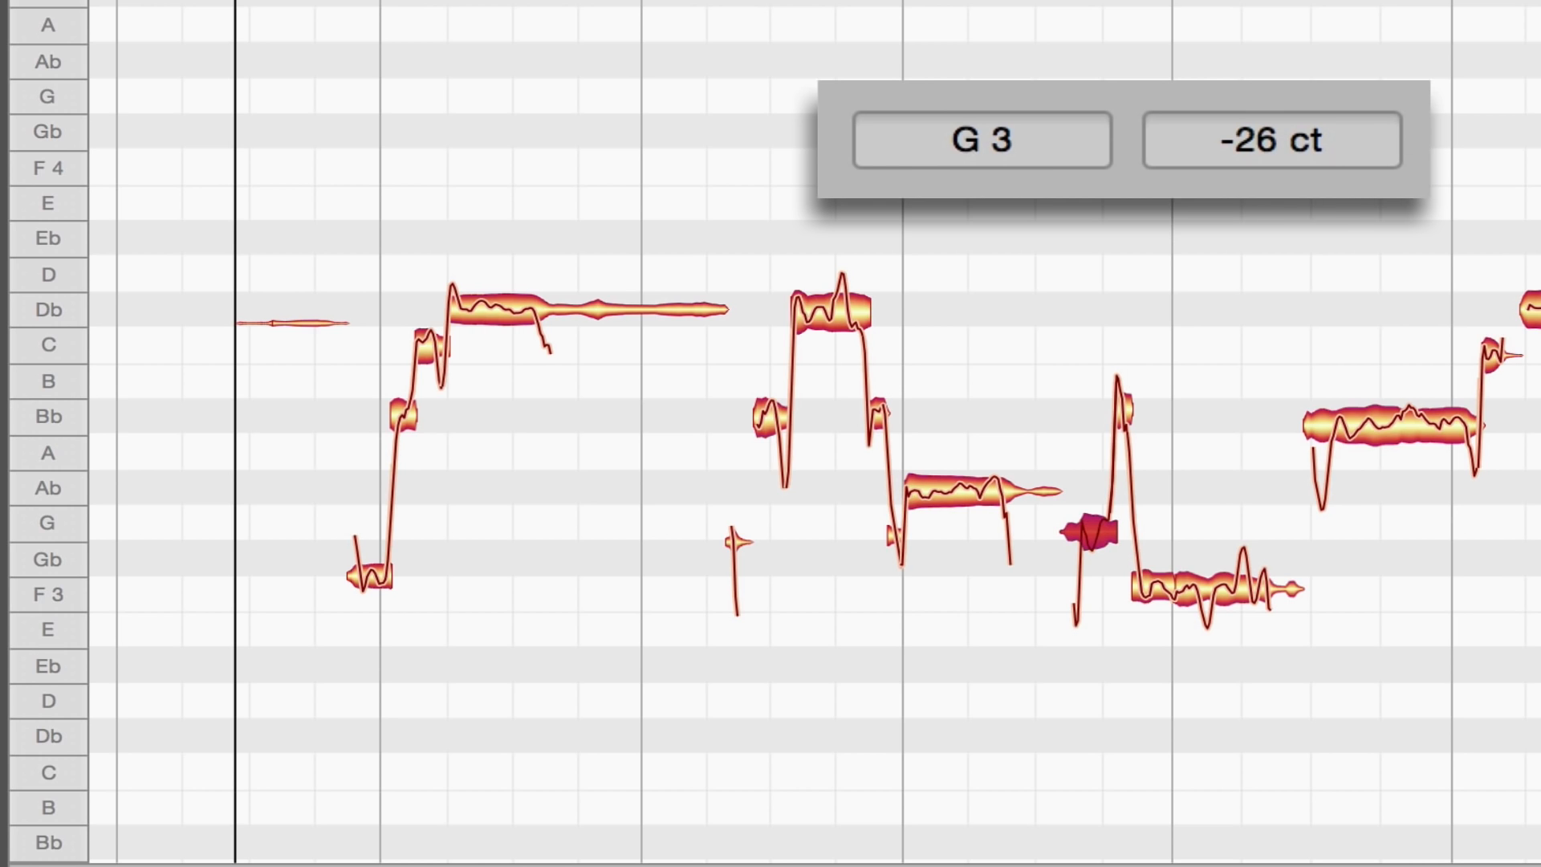
pyautogui.press('Right')
pyautogui.press('Right')
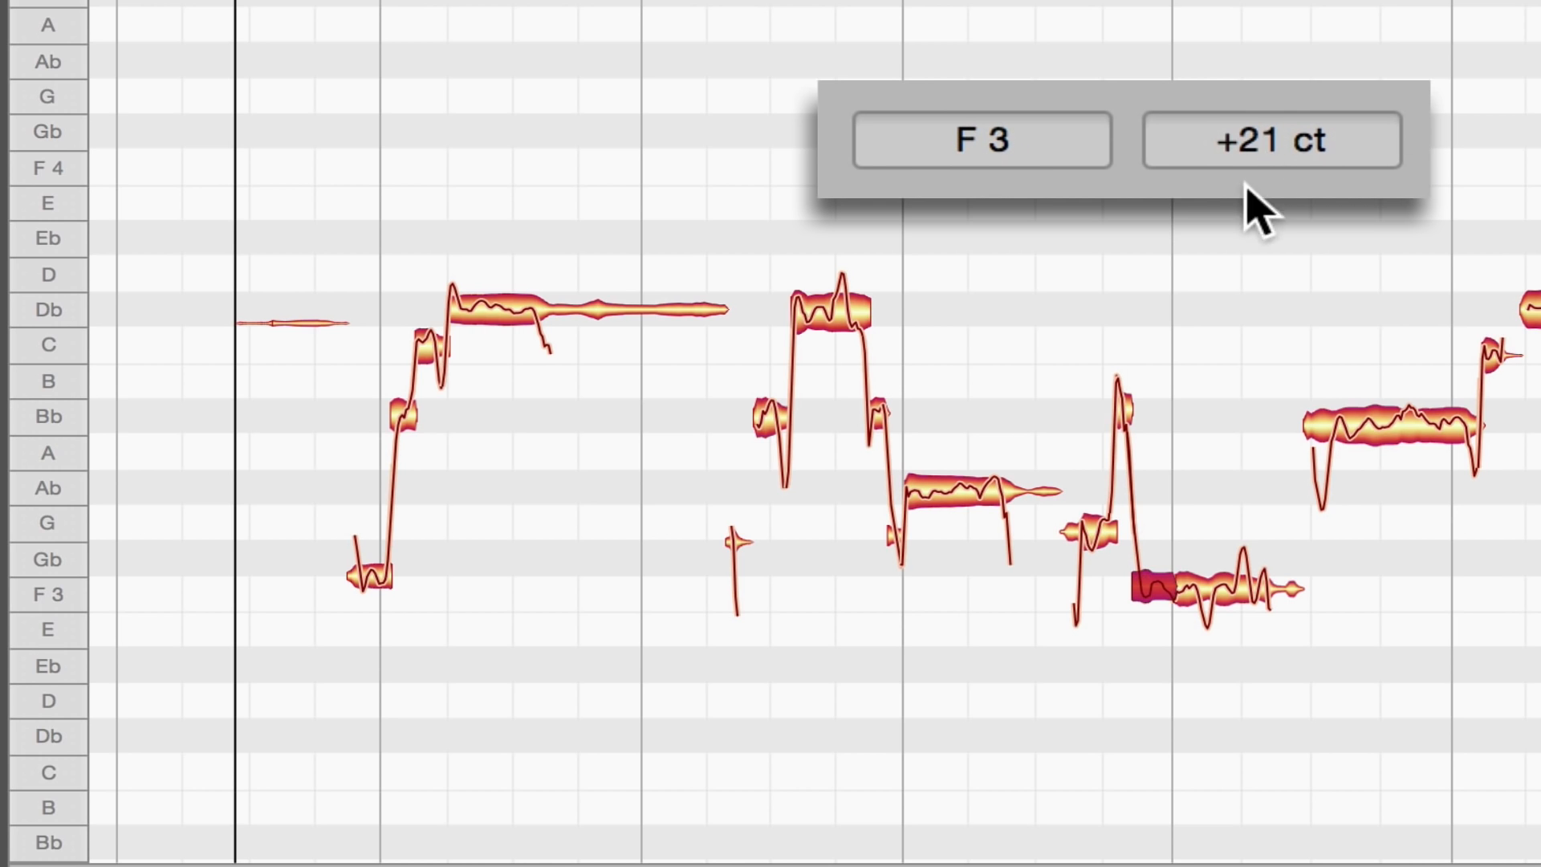
pyautogui.moveTo(1260, 138); pyautogui.dragTo(1285, 160)
pyautogui.press('Right')
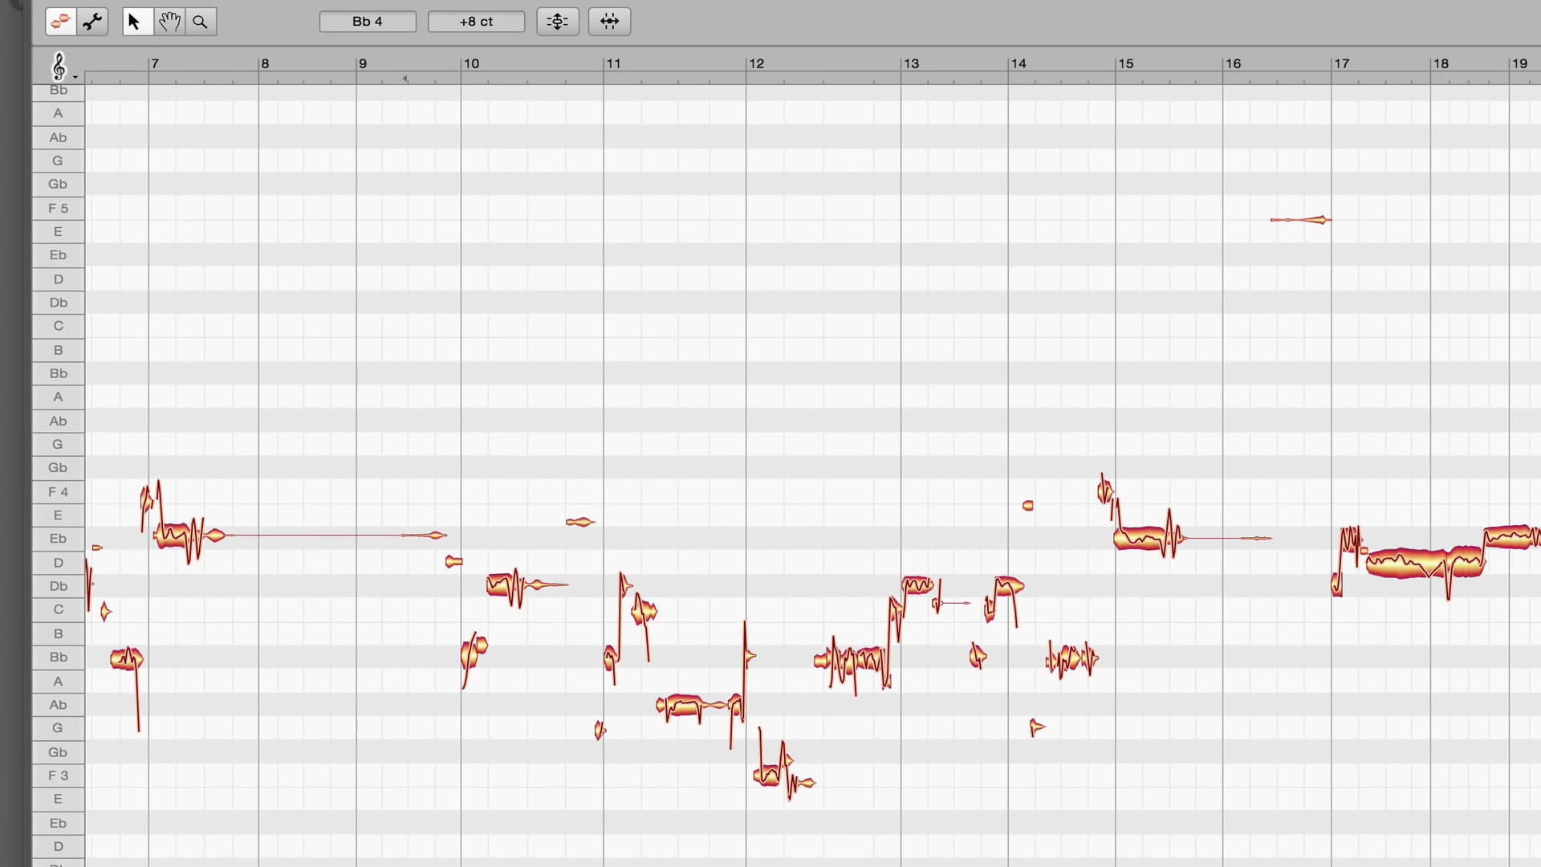
# Play the corrected vocal from its beginning and look over the corrected notes in the later bars.
pyautogui.hscroll(-1, 344, 591)
pyautogui.hscroll(-10, 203, 363)
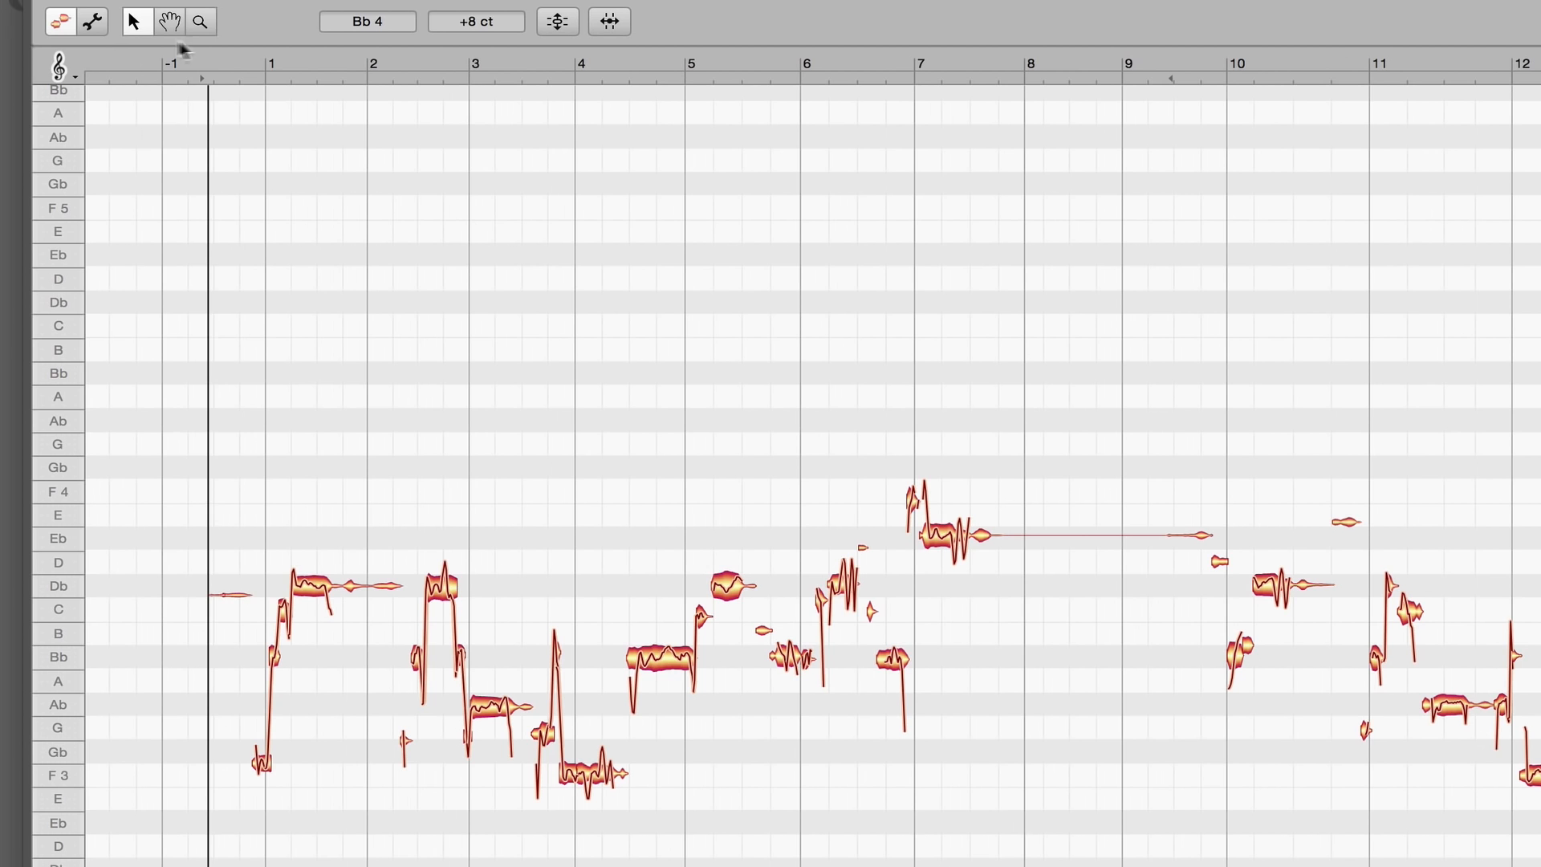
pyautogui.moveTo(331, 214); pyautogui.dragTo(232, 171)
pyautogui.press('space')
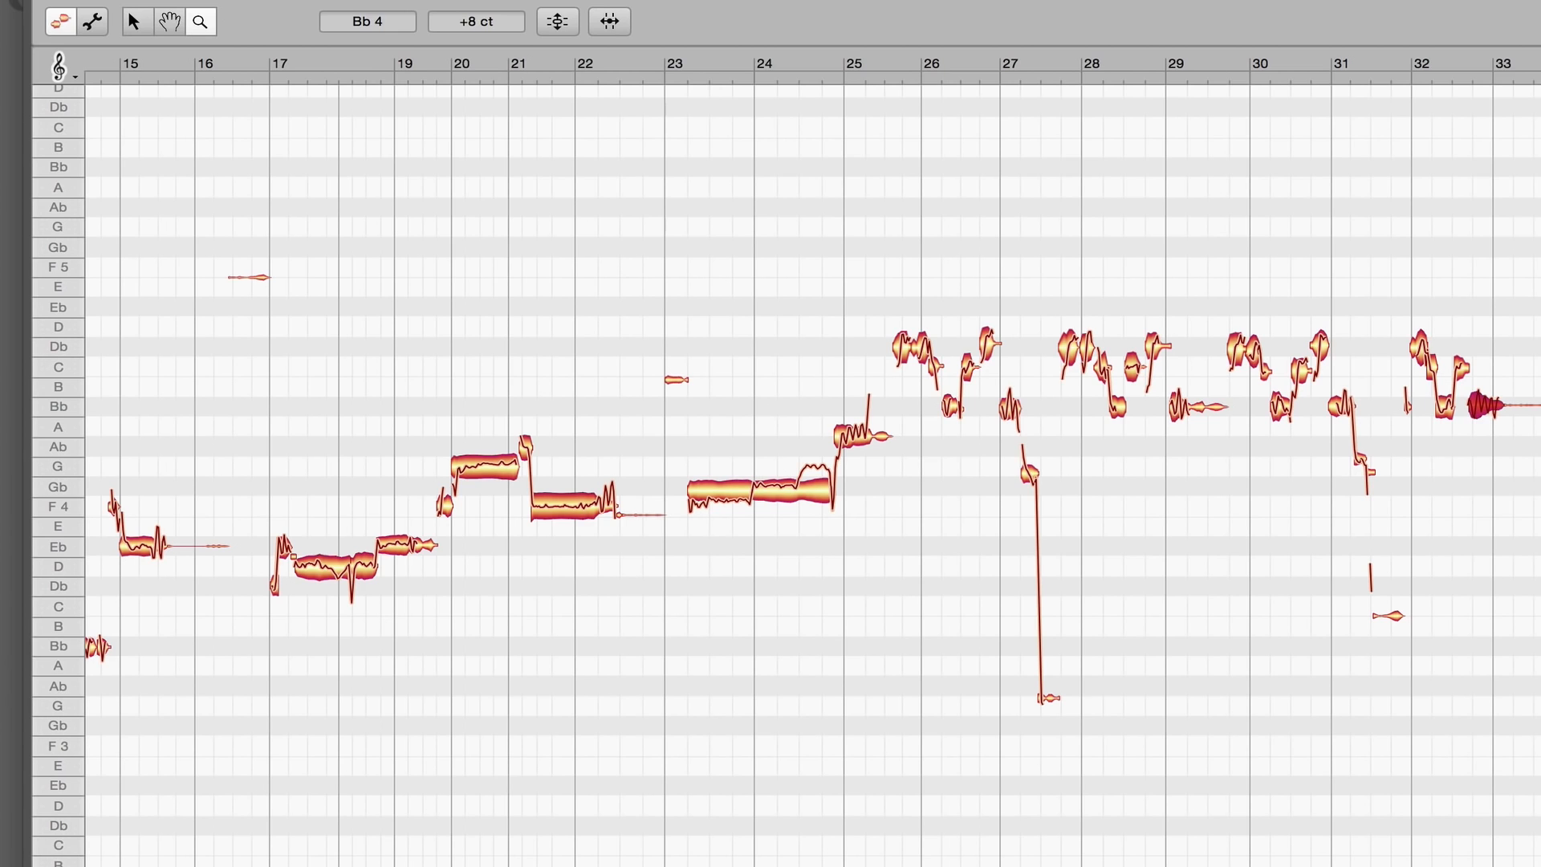
pyautogui.hscroll(-5, 812, 475)
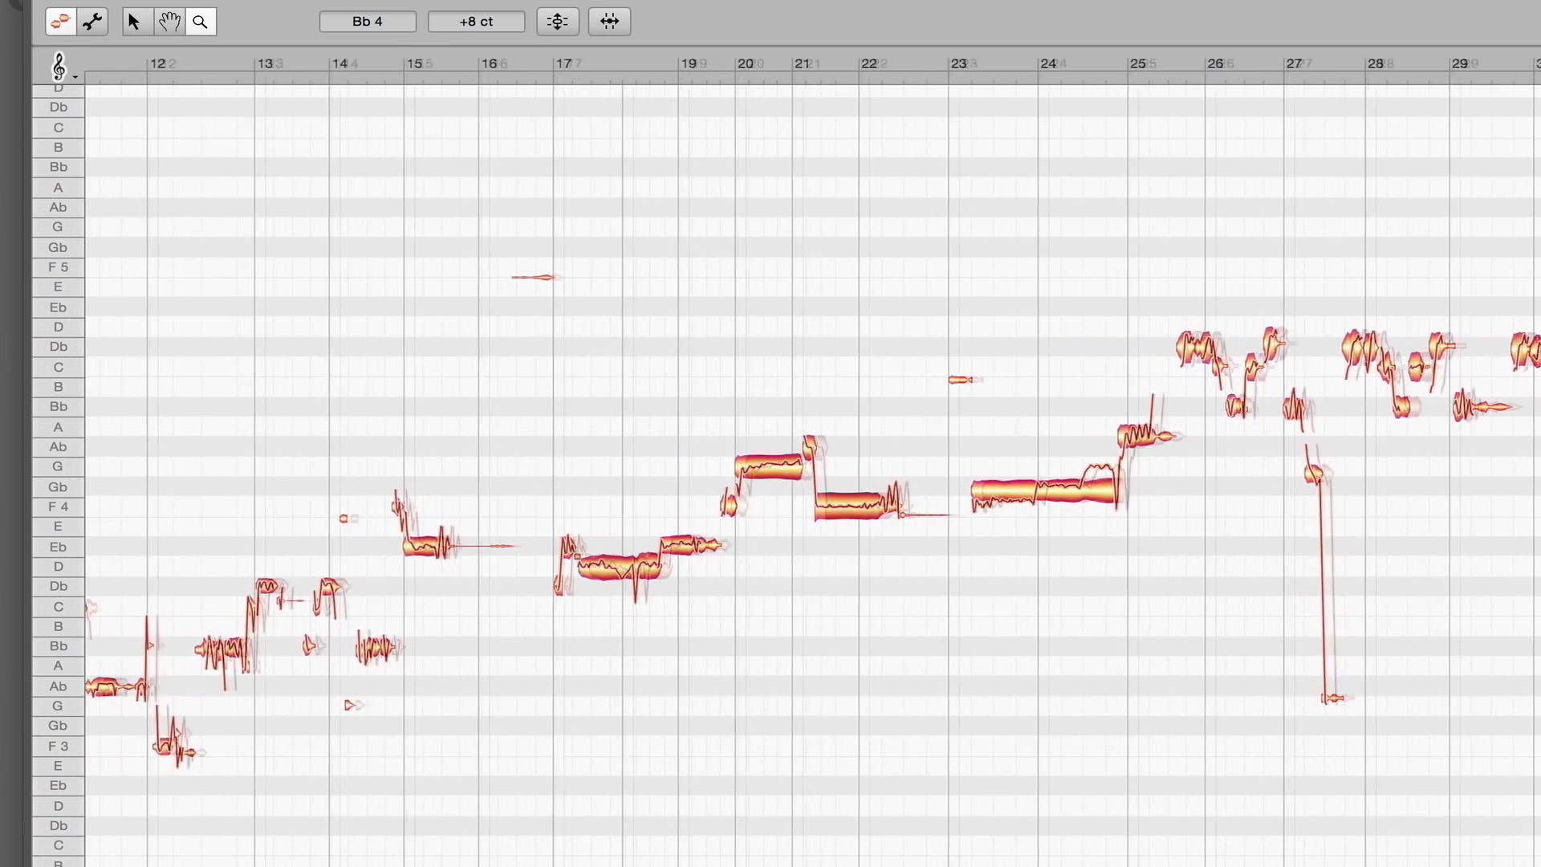
pyautogui.hscroll(-3, 812, 475)
pyautogui.hscroll(2, 812, 475)
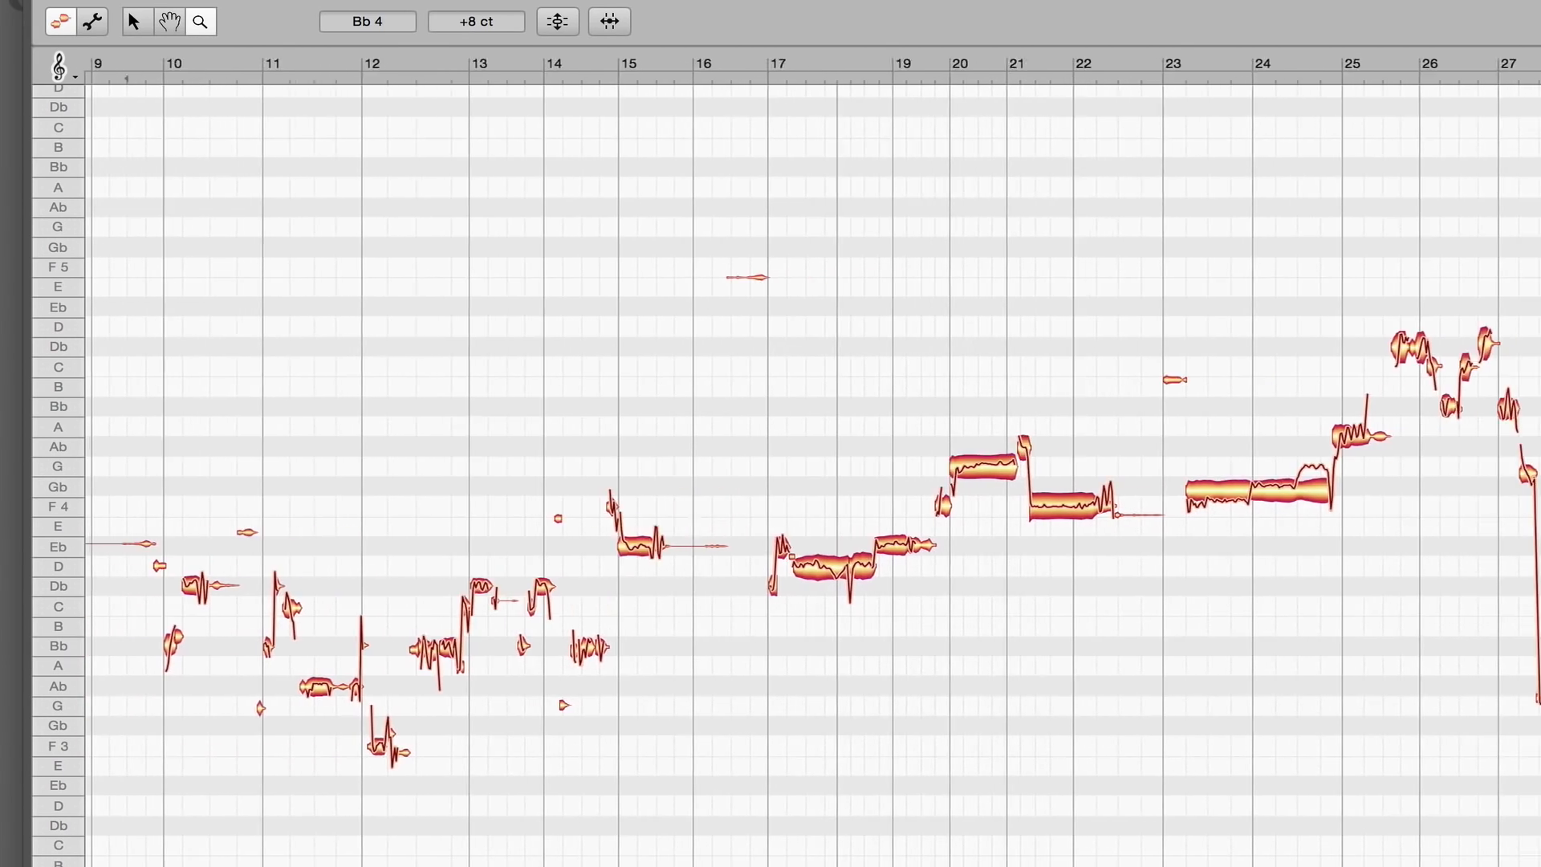
pyautogui.hscroll(1, 812, 475)
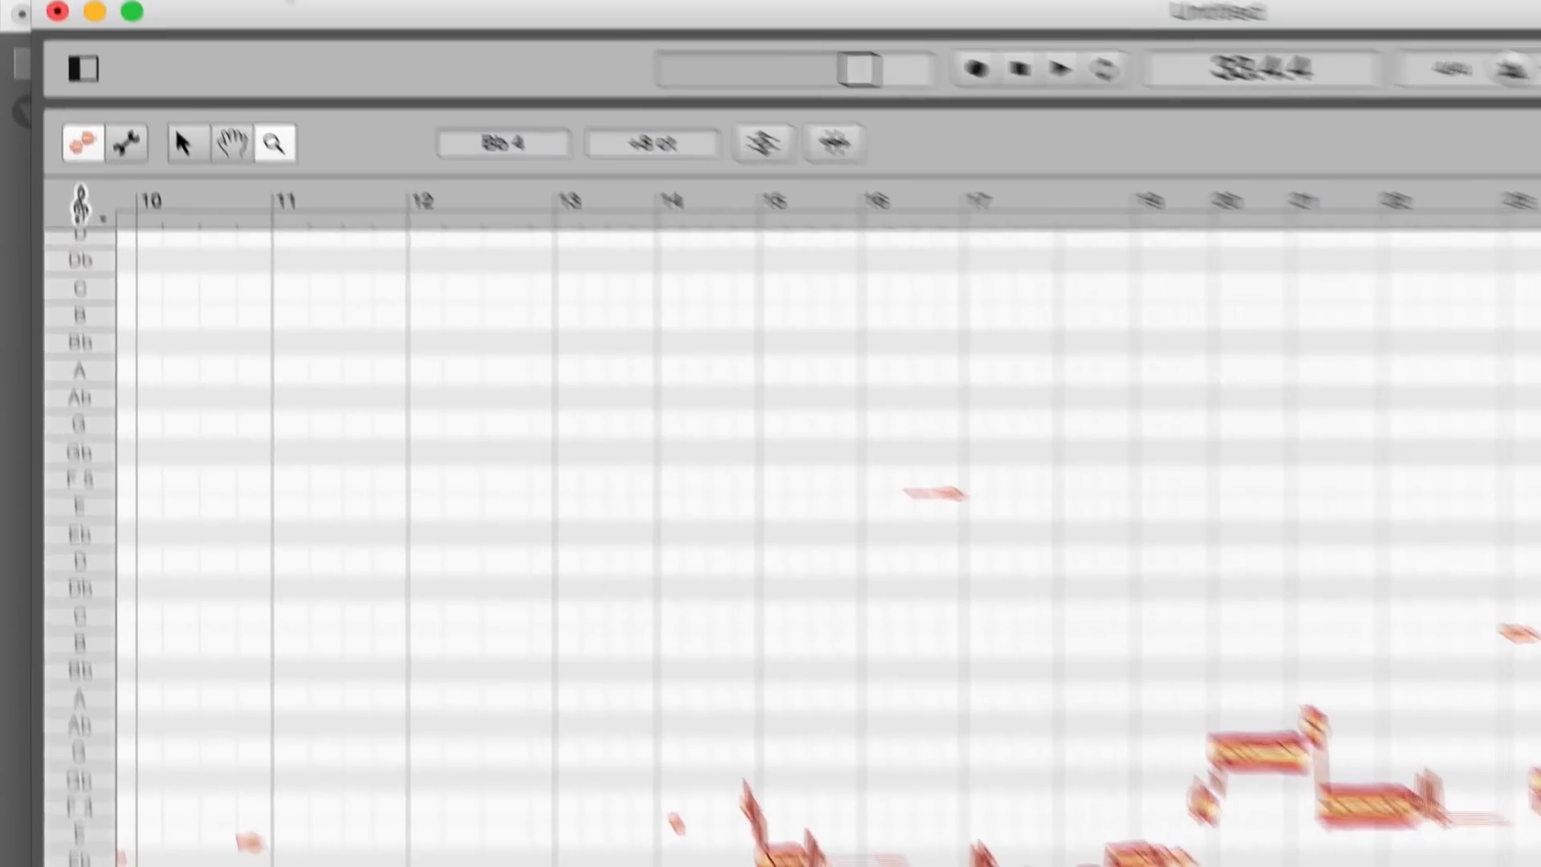
# Set up an audio export in WAV format with the range set to Entire Length.
pyautogui.click(337, 24)
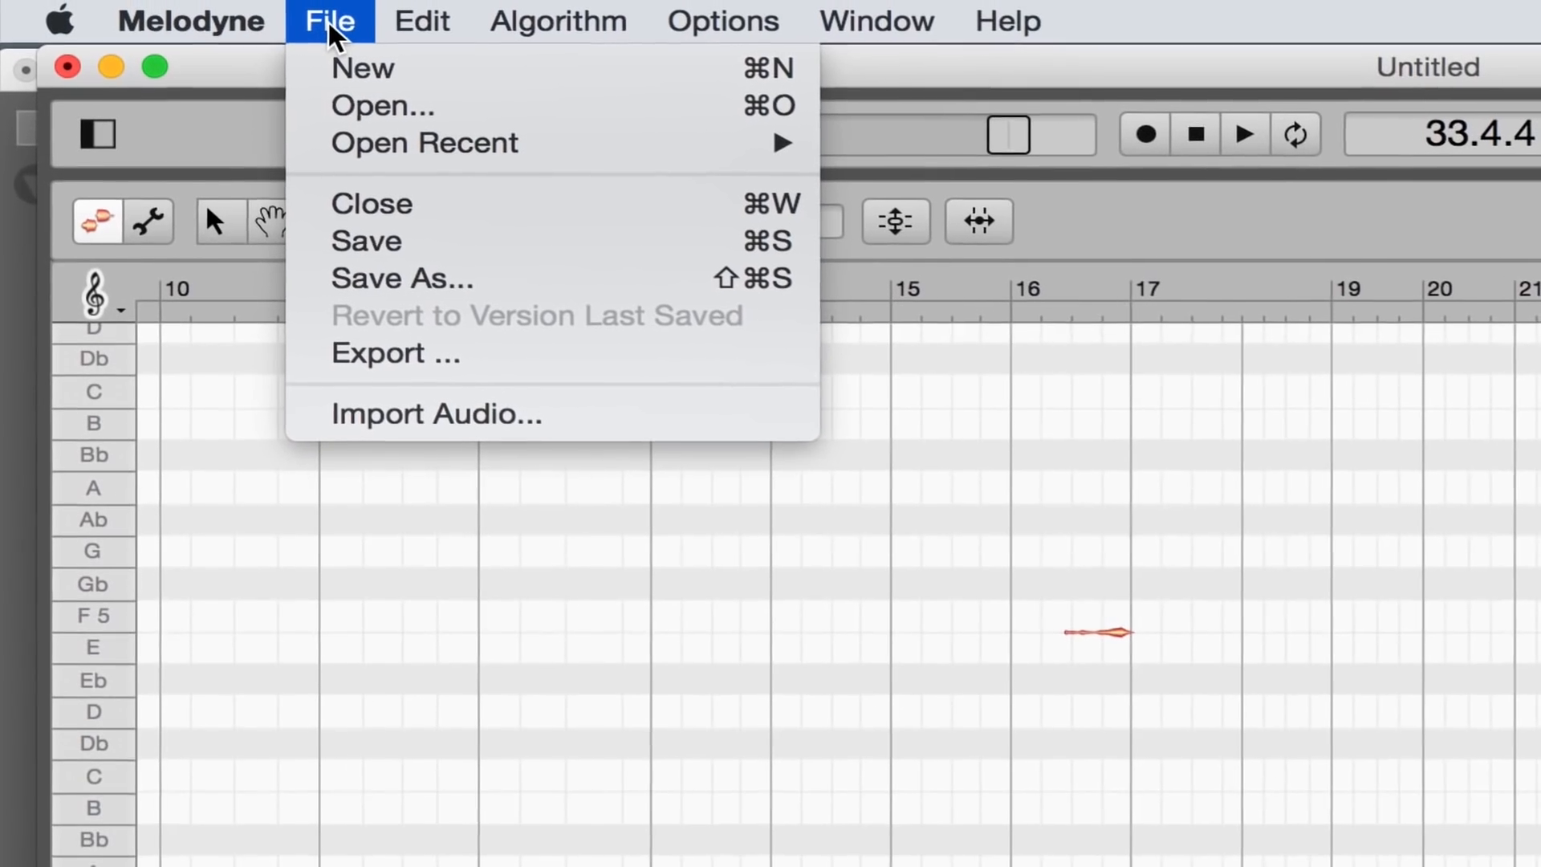
pyautogui.click(426, 354)
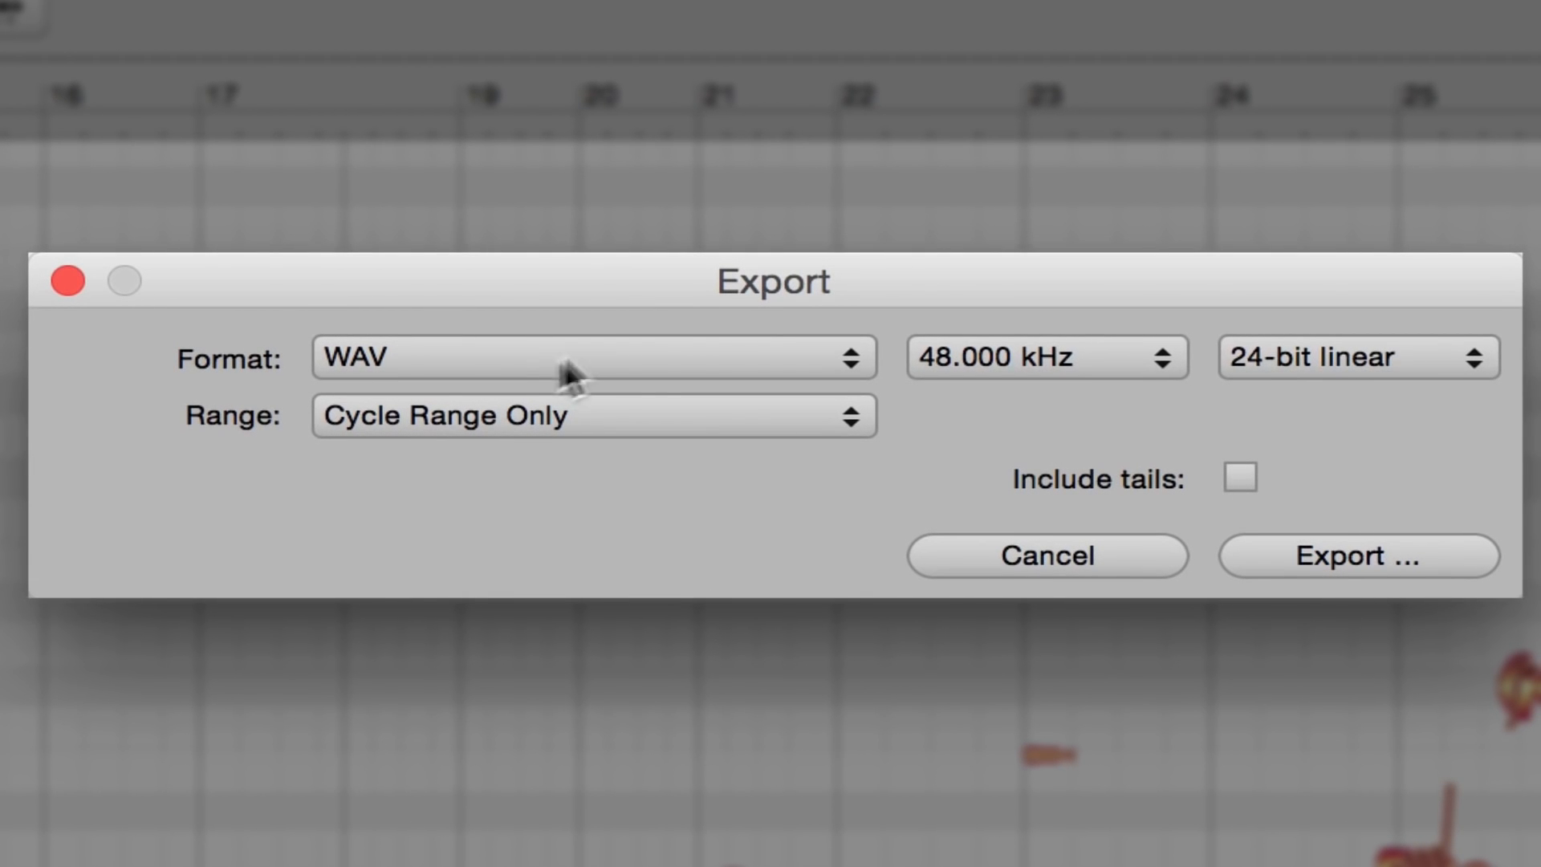
pyautogui.click(576, 366)
pyautogui.click(559, 350)
pyautogui.click(775, 402)
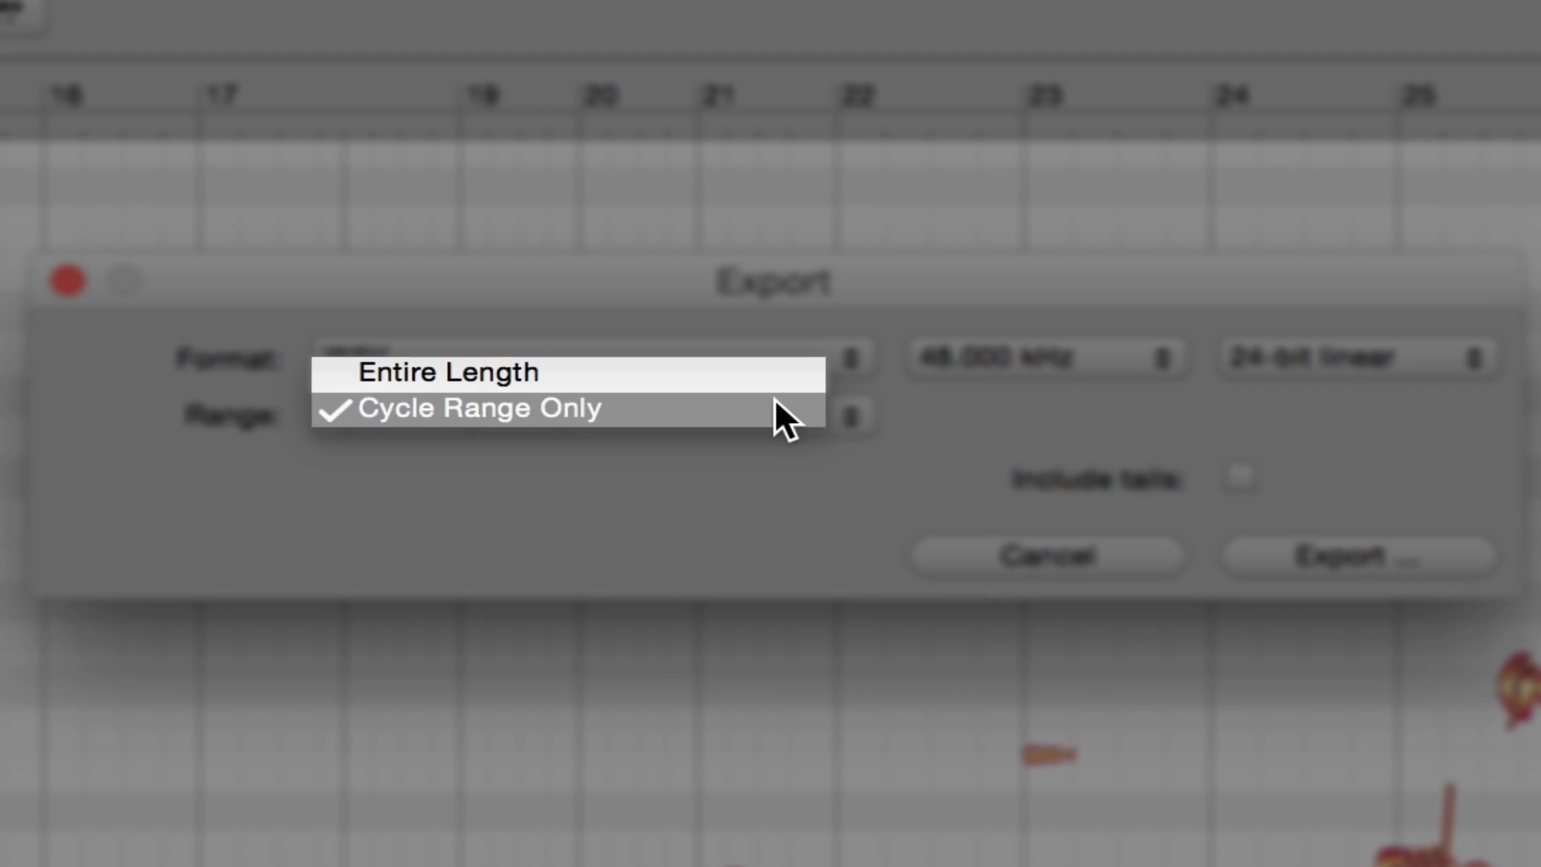
pyautogui.click(573, 370)
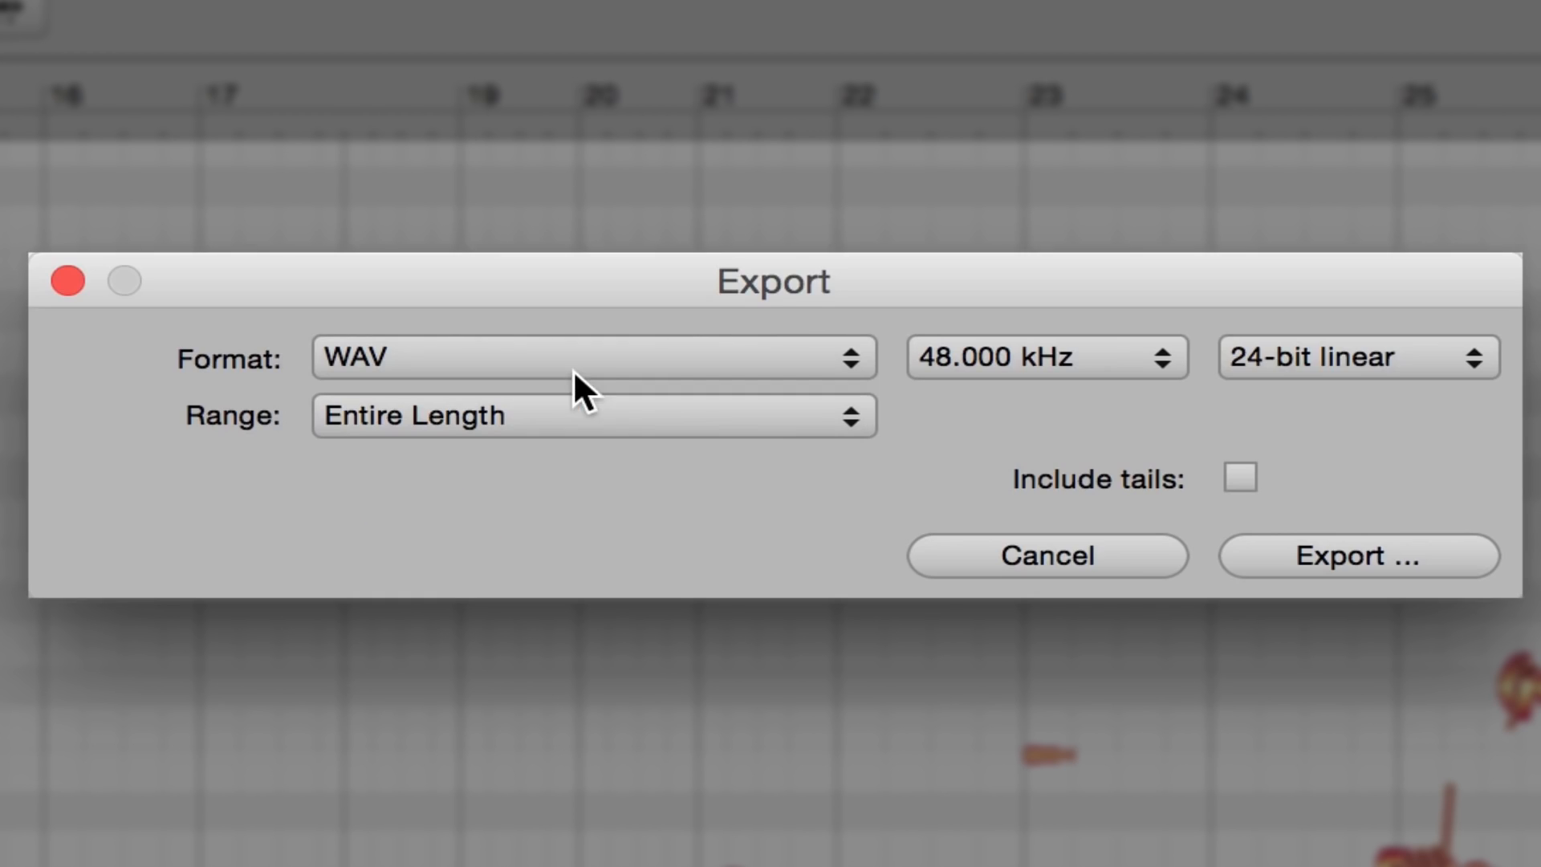
# Export the audio to the Desktop under the name Lead Vocal TUNED.
pyautogui.click(1310, 562)
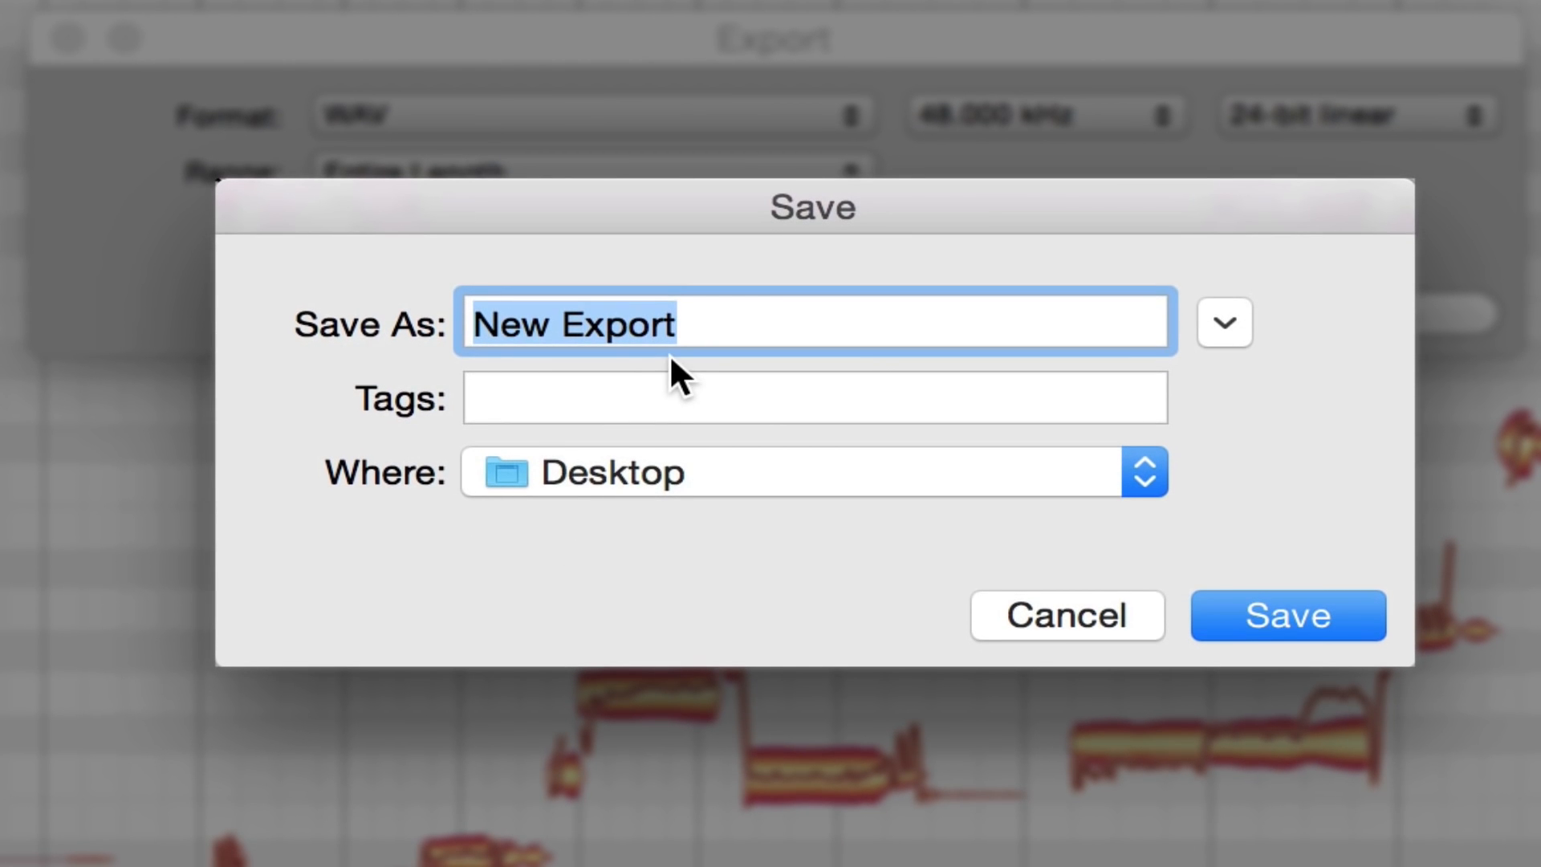
pyautogui.write('Lead Vocal TUNED')
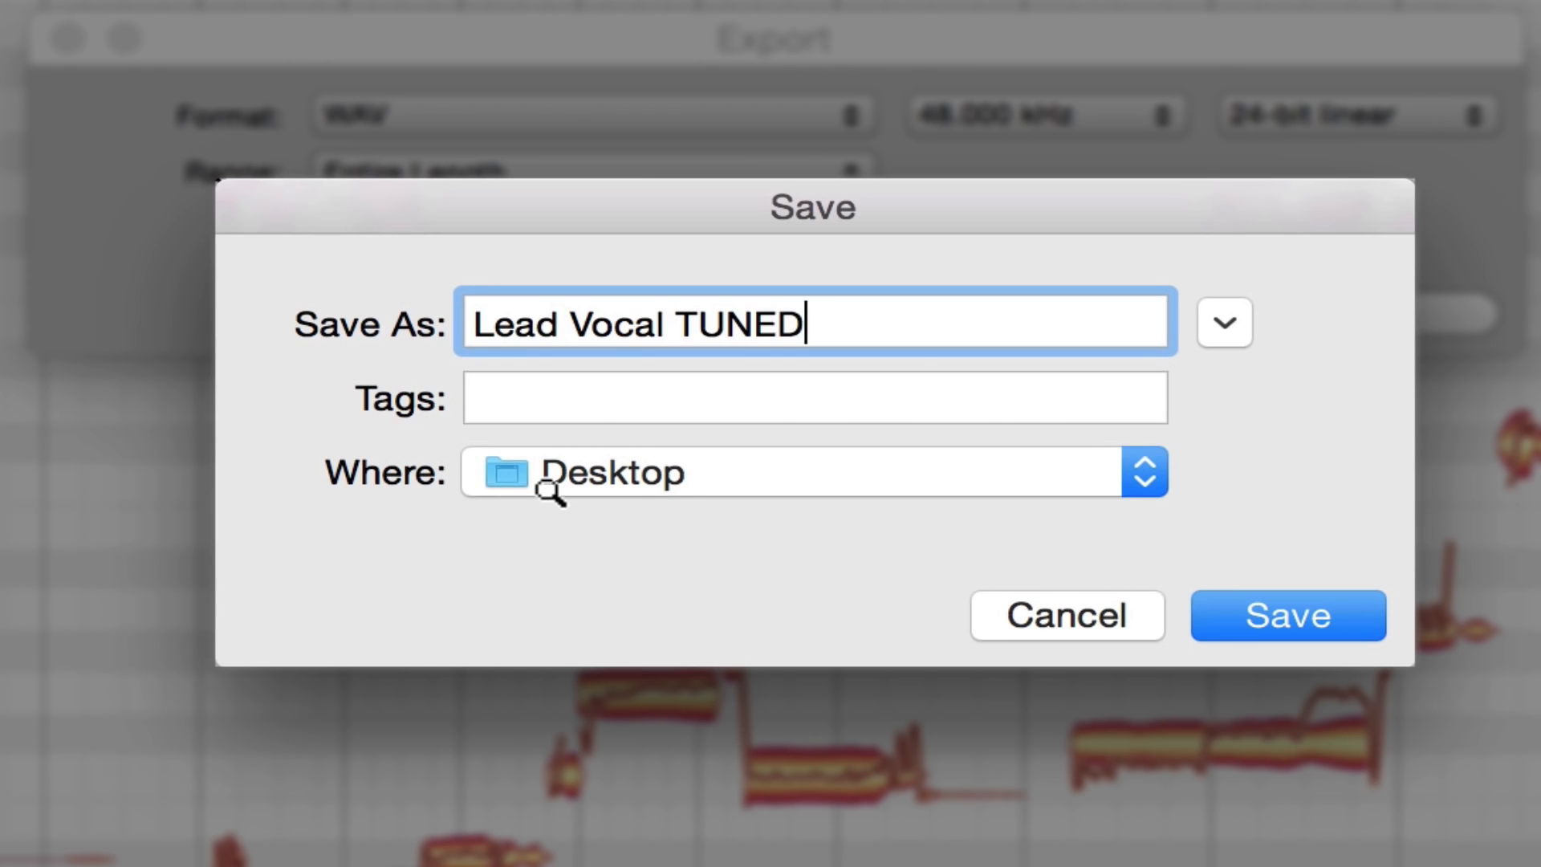
pyautogui.click(1283, 608)
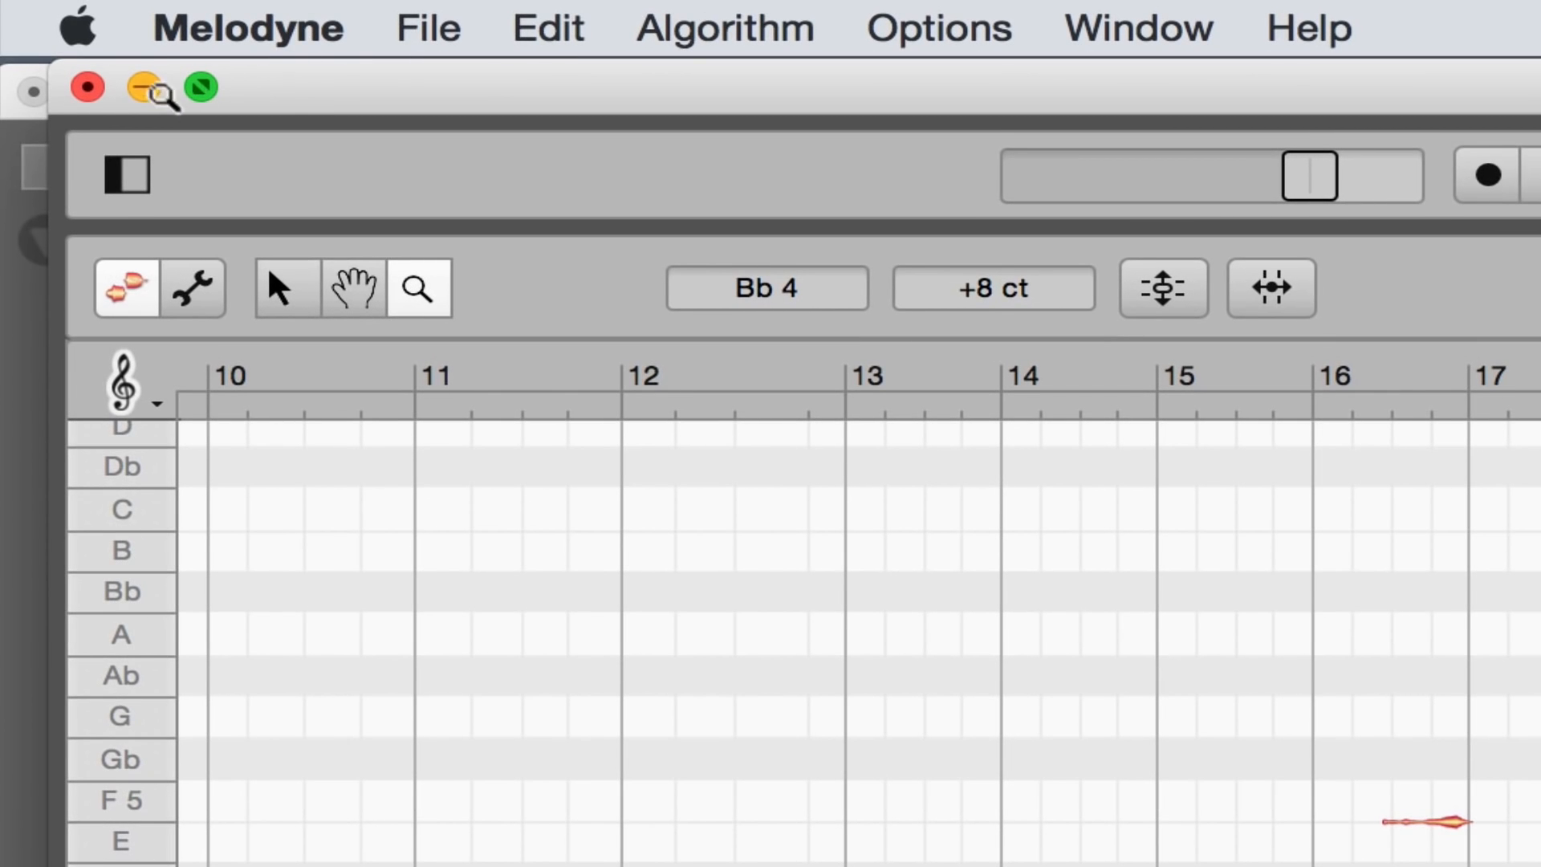
# Minimise Melodyne, find Lead Vocal TUNED.wav on the Desktop and place it on Ableton's Lead Comp track starting at bar 5.
pyautogui.click(145, 87)
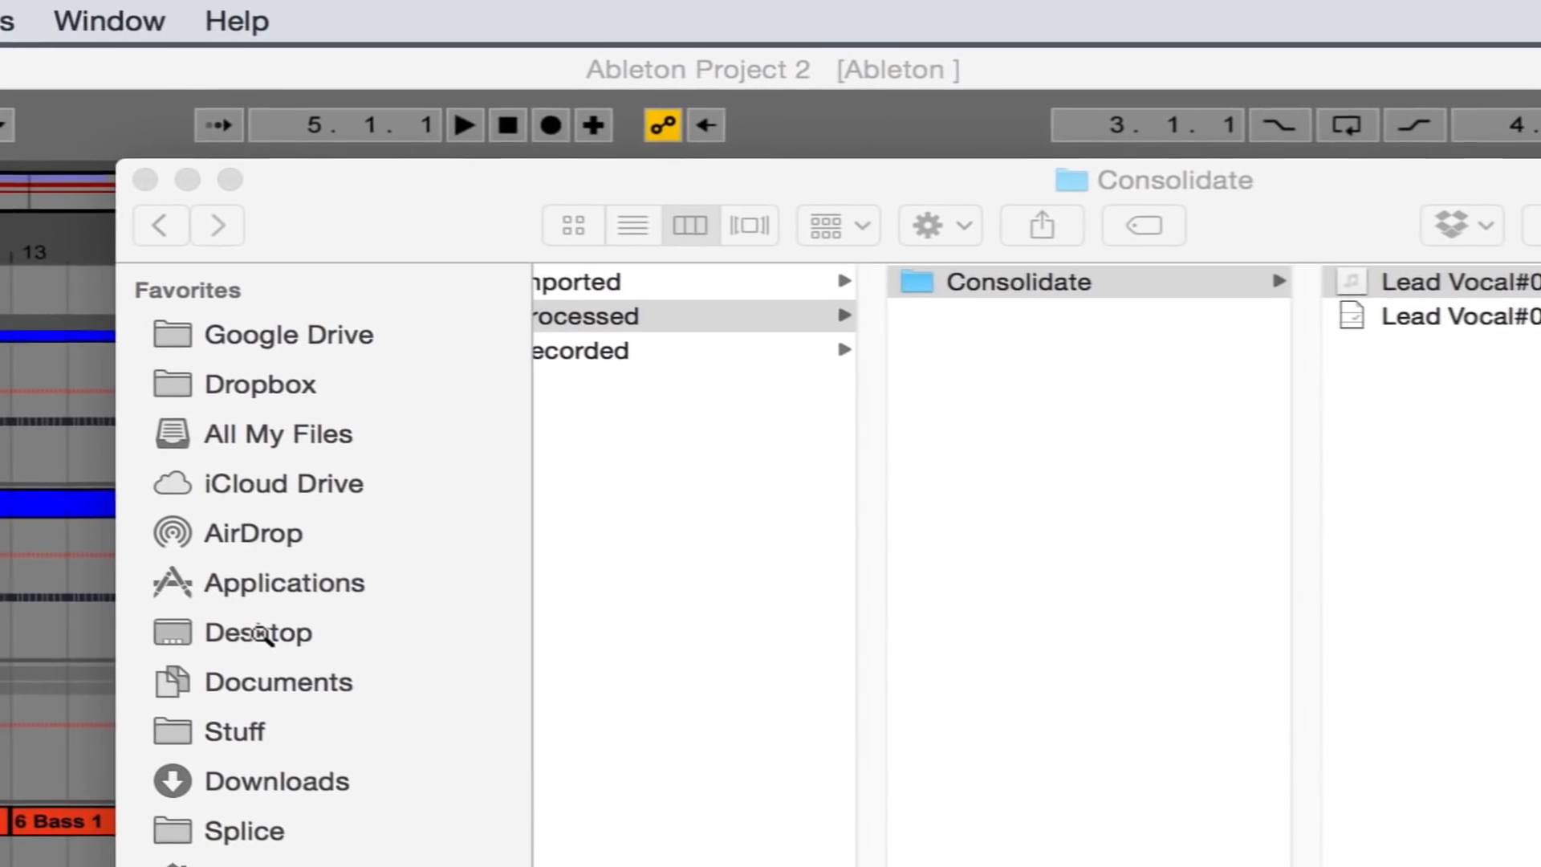
pyautogui.click(257, 633)
pyautogui.click(257, 633)
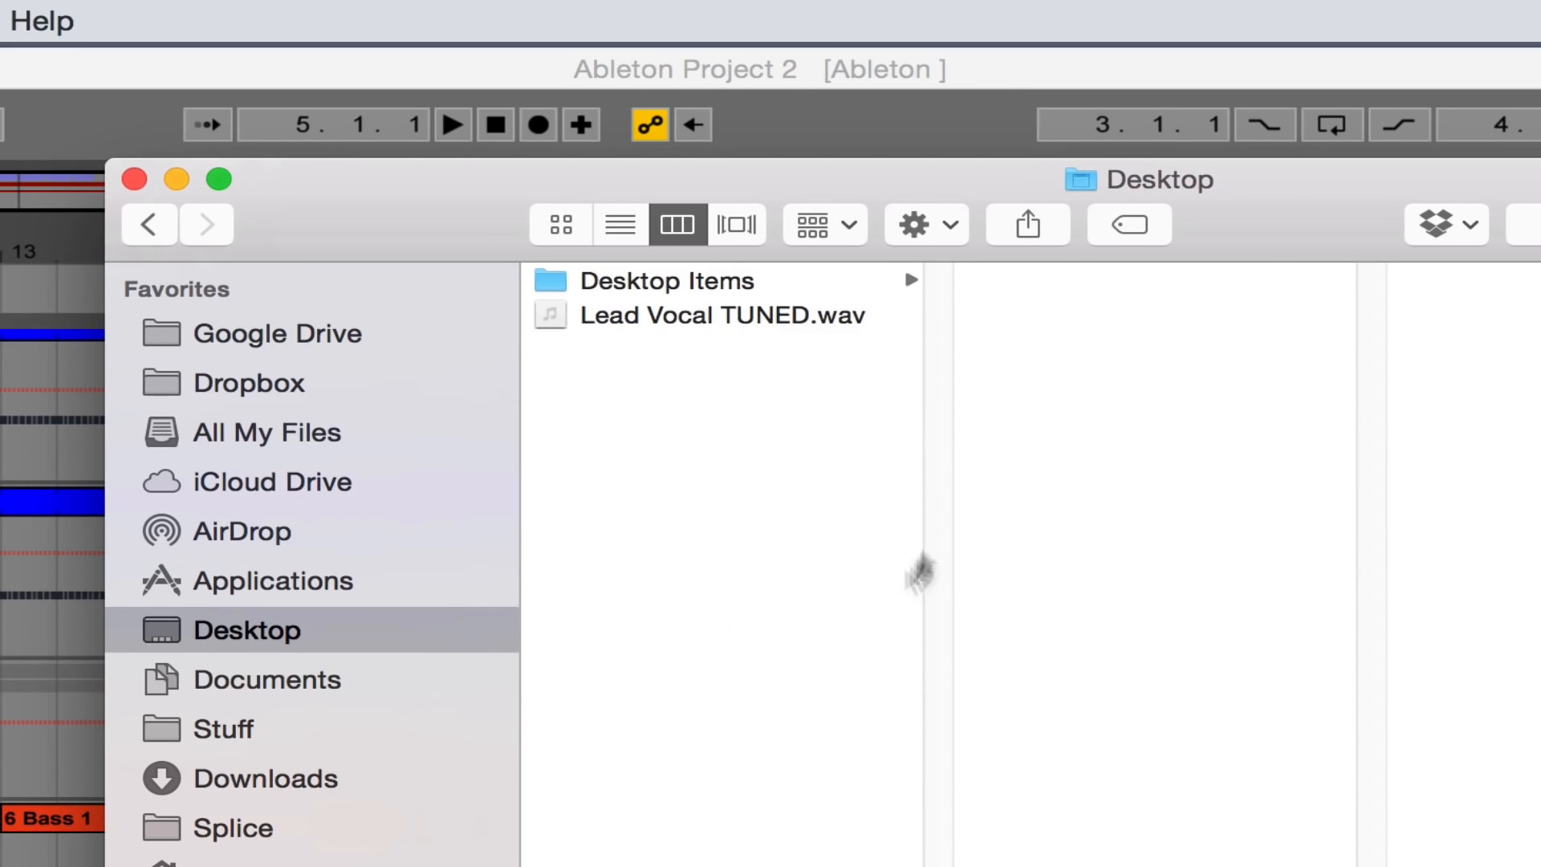
pyautogui.moveTo(471, 224); pyautogui.dragTo(947, 184)
pyautogui.moveTo(1108, 301); pyautogui.dragTo(308, 487)
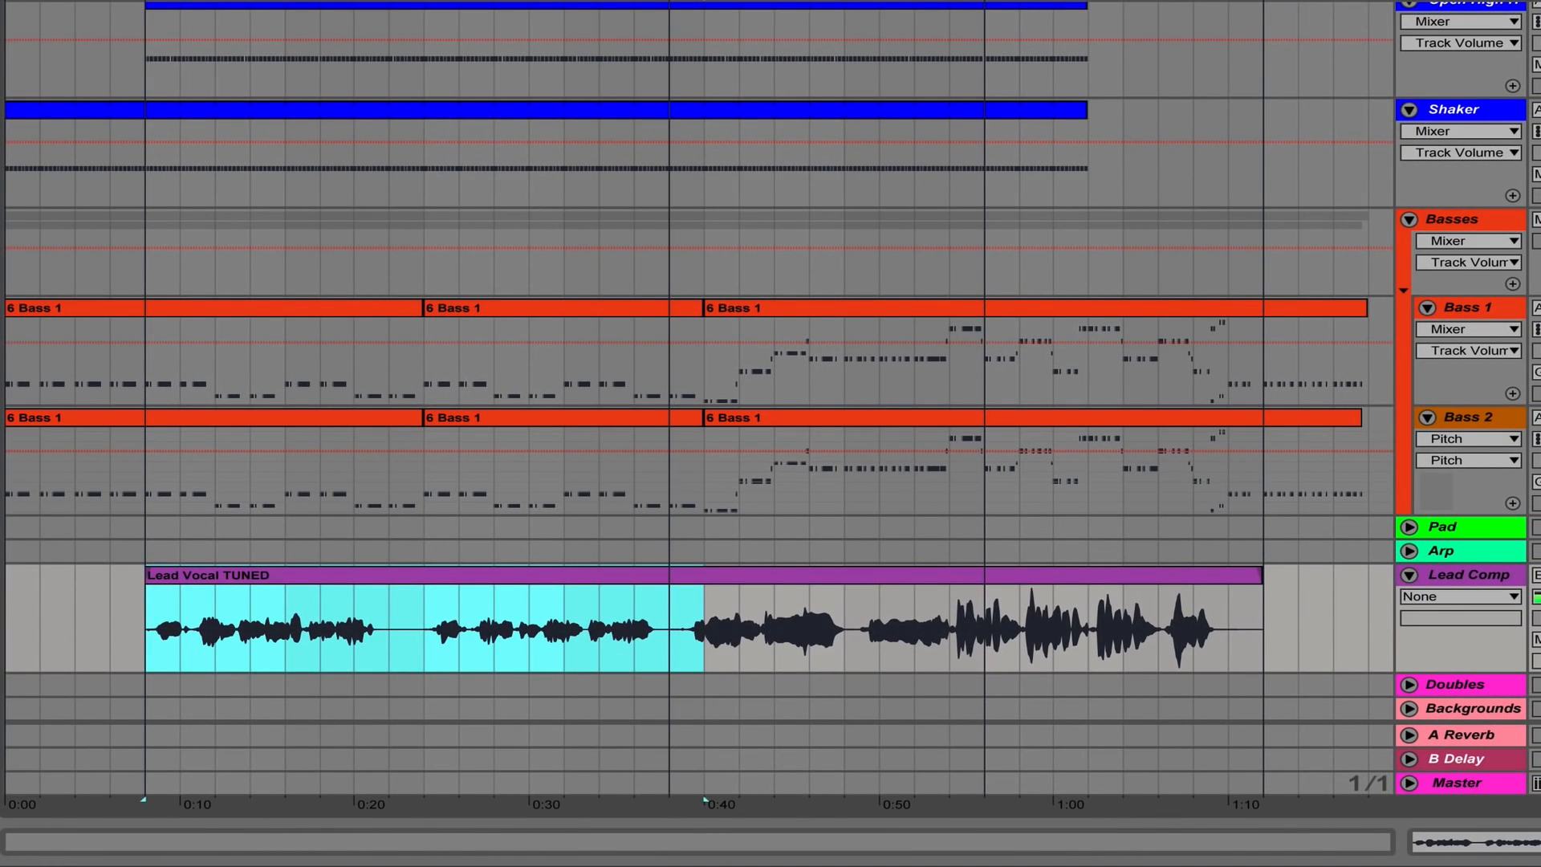
# Play the arrangement from position 4.1.1 to hear the tuned lead vocal together with the other tracks.
pyautogui.moveTo(376, 1); pyautogui.dragTo(376, 7)
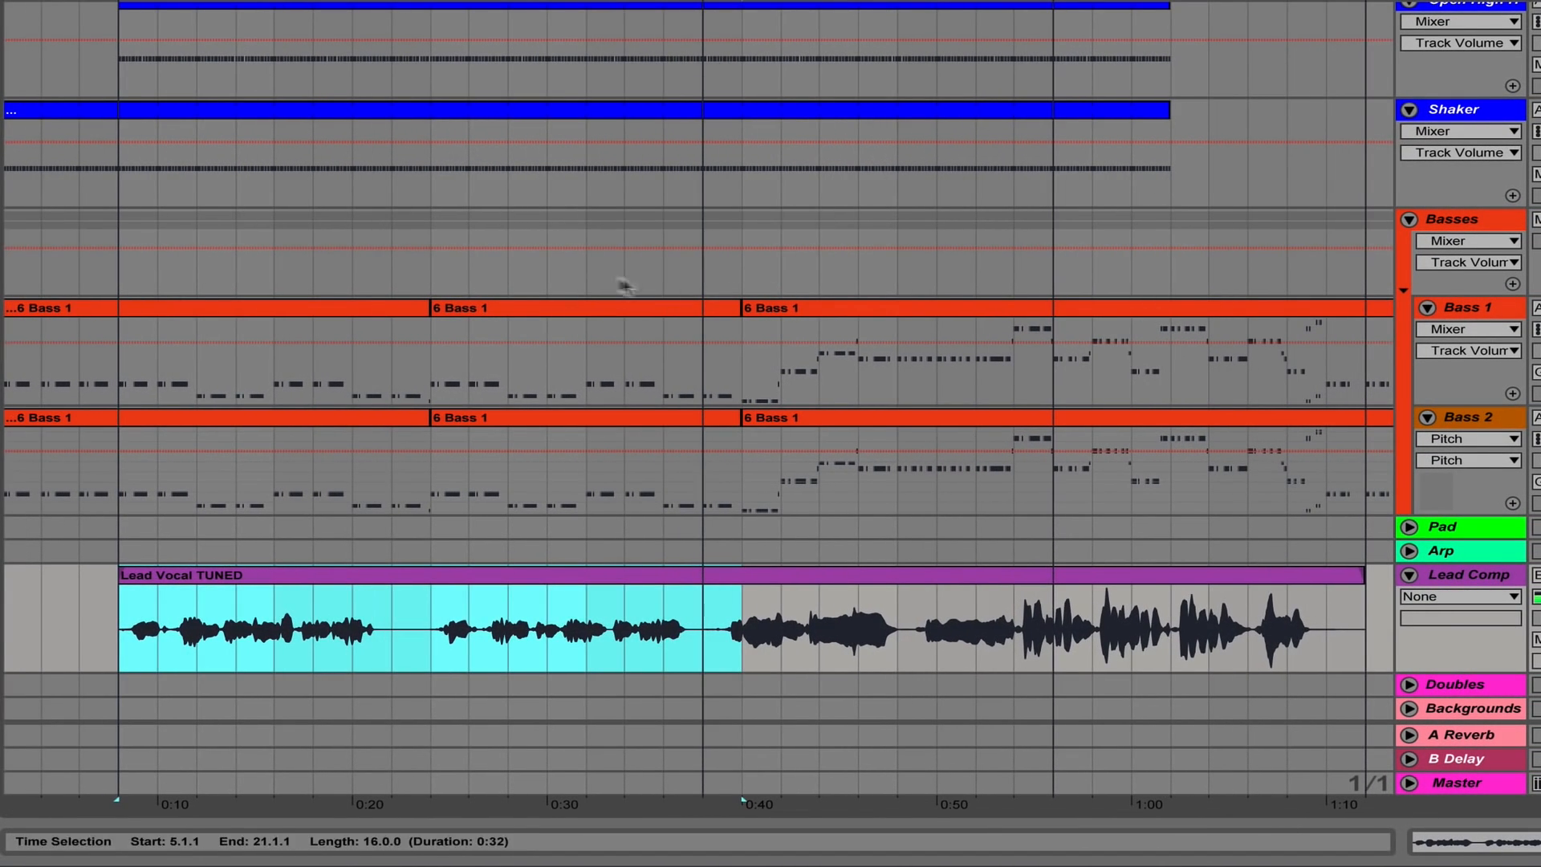
pyautogui.click(89, 632)
pyautogui.press('space')
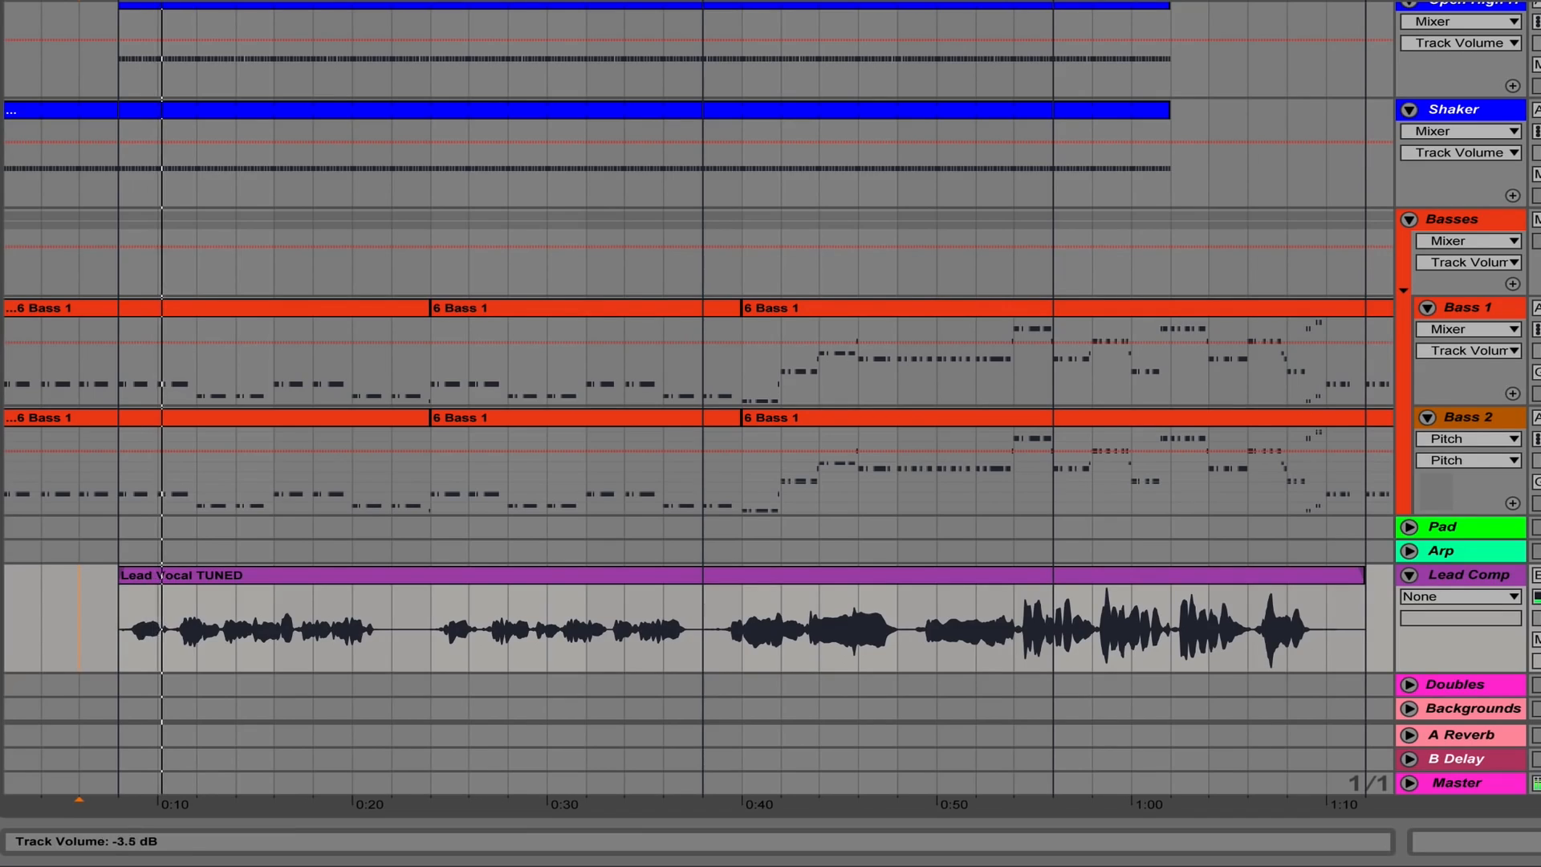
pyautogui.scroll(3, 691, 398)
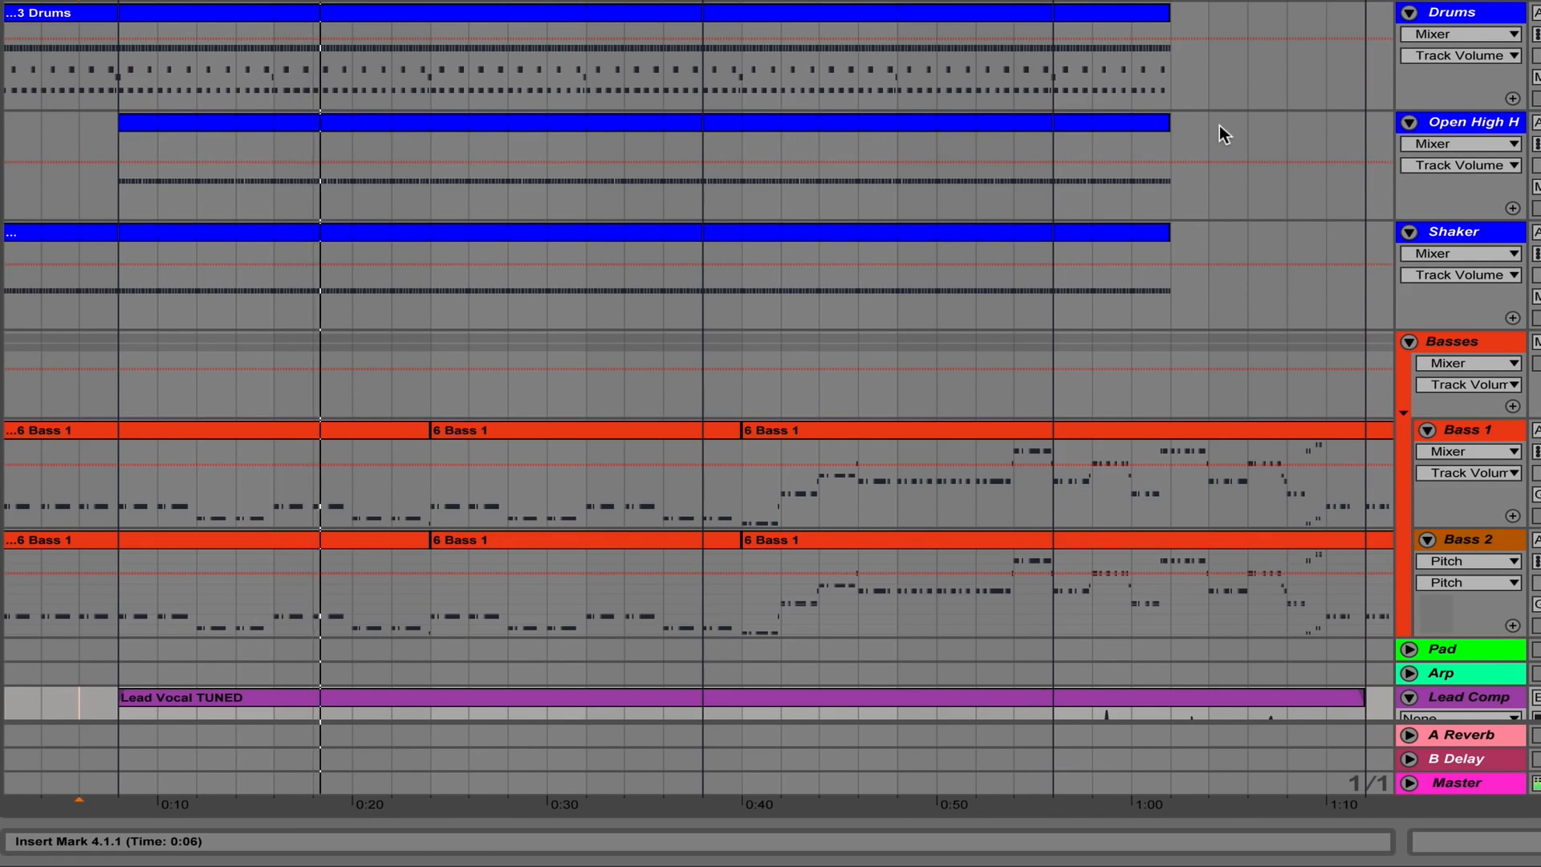
pyautogui.scroll(-3, 1220, 128)
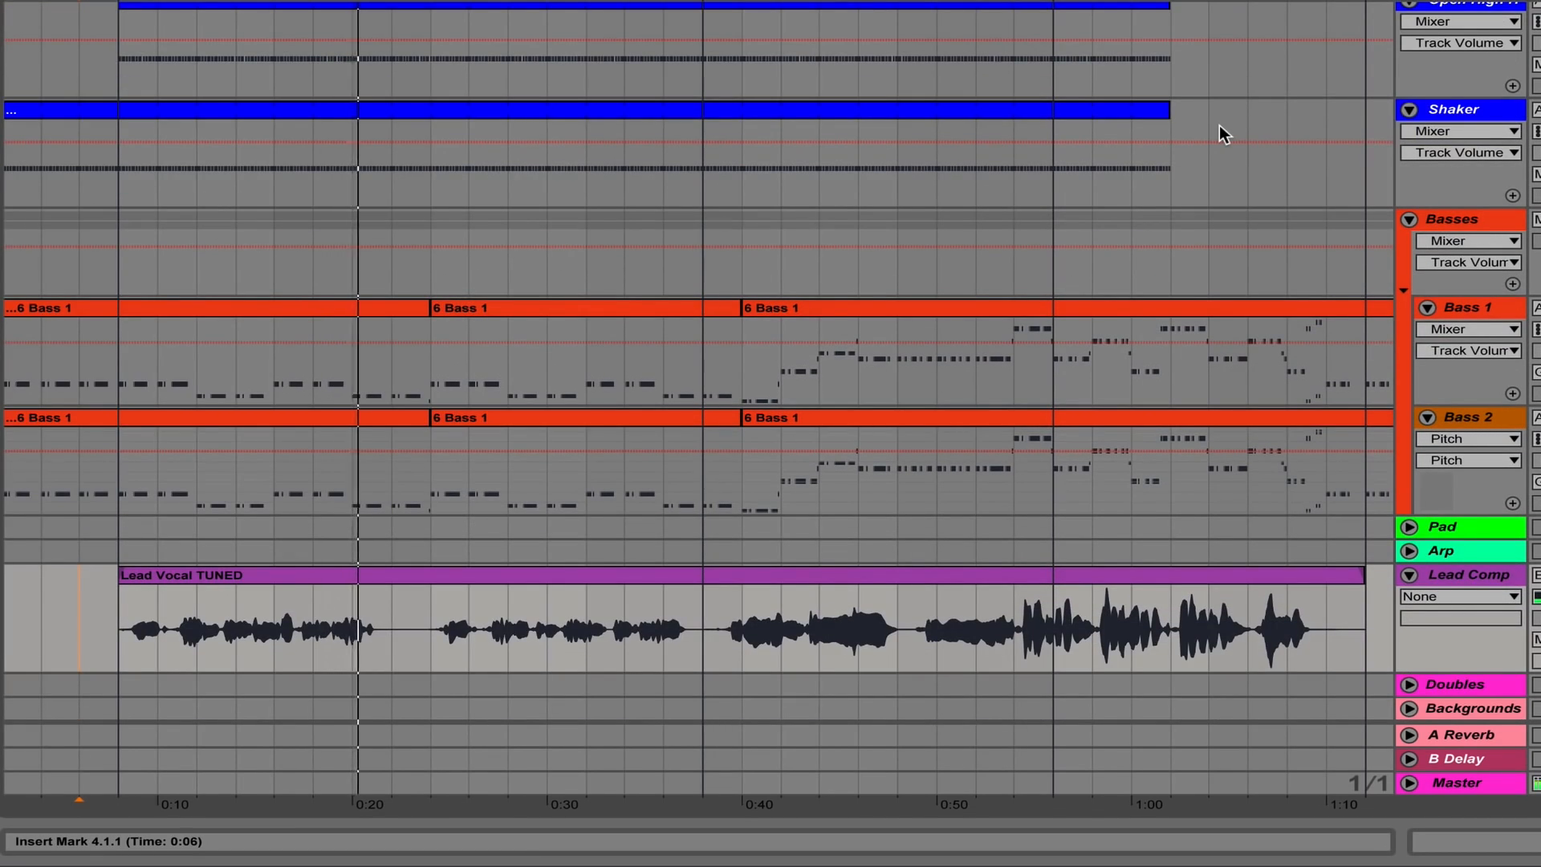